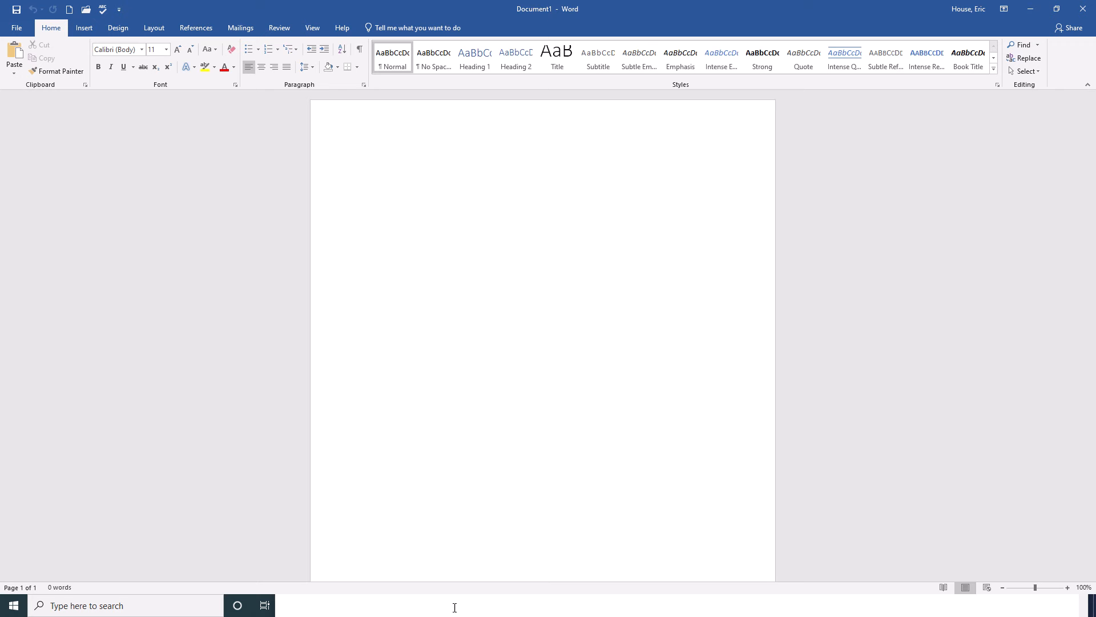
mouse_move(489, 4)
left_click(470, 25)
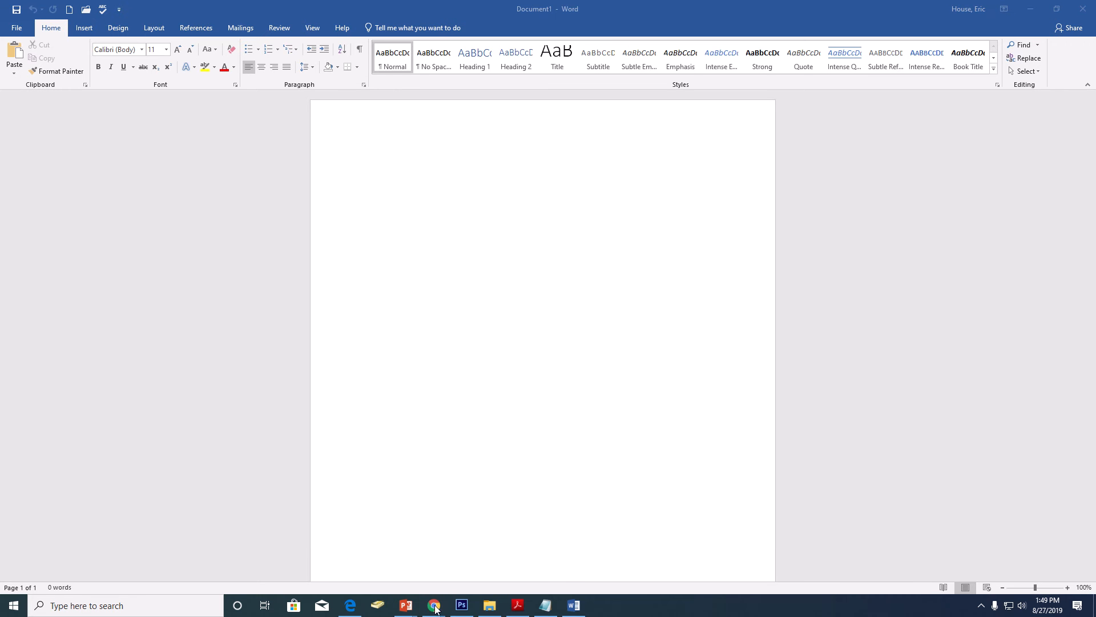
Step: Switch to the Schoology resources in Chrome and open the Unit 02- Formatting folder under Business Applications
mouse_move(437, 611)
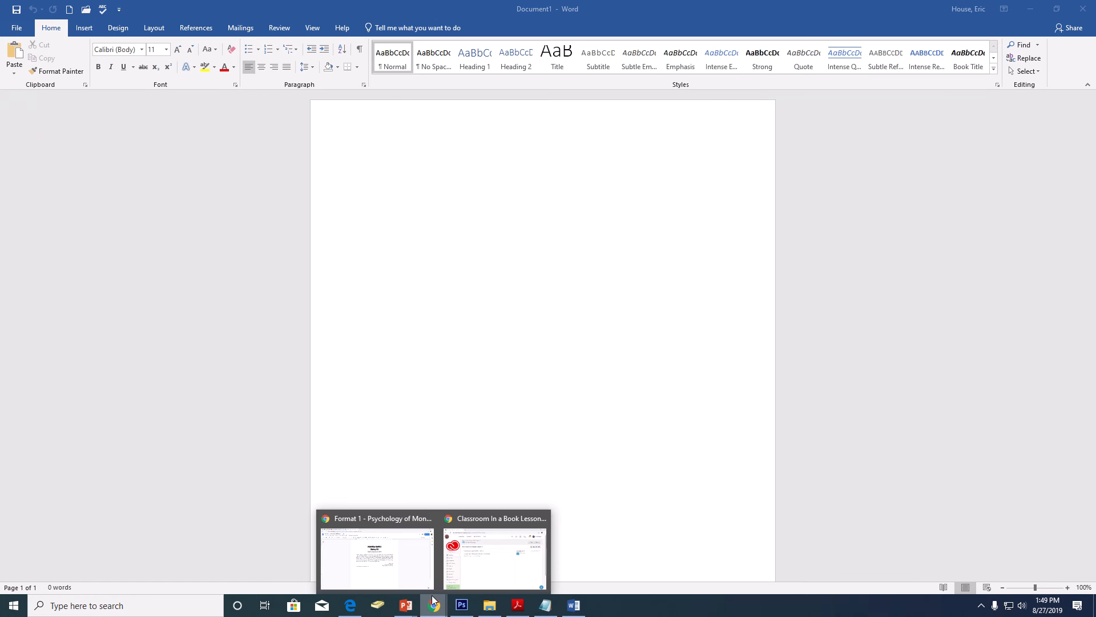
left_click(416, 564)
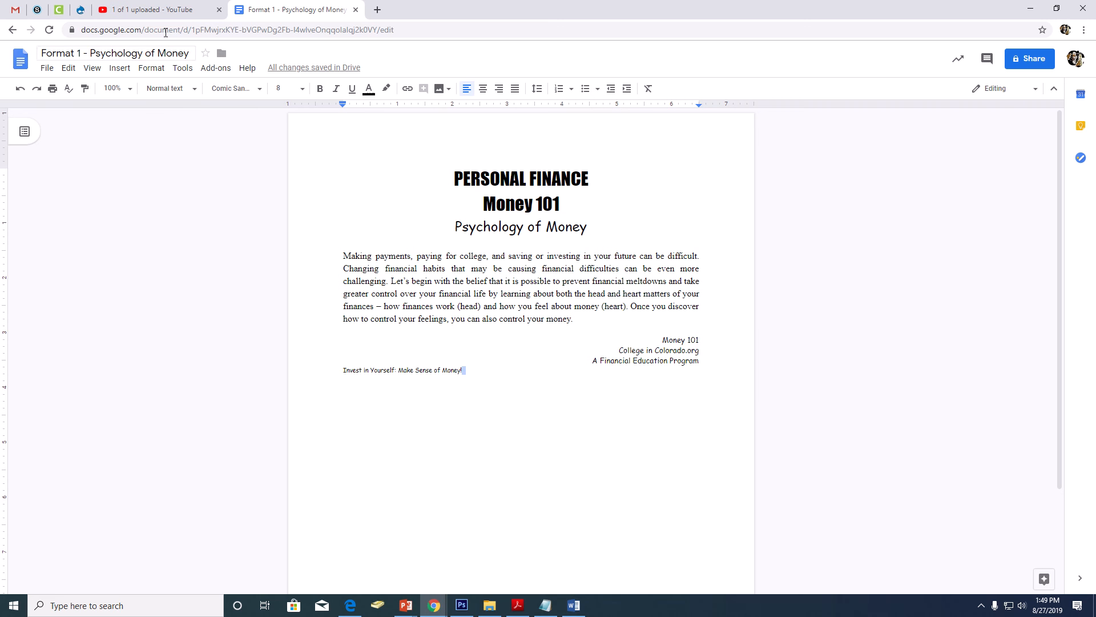
left_click(37, 10)
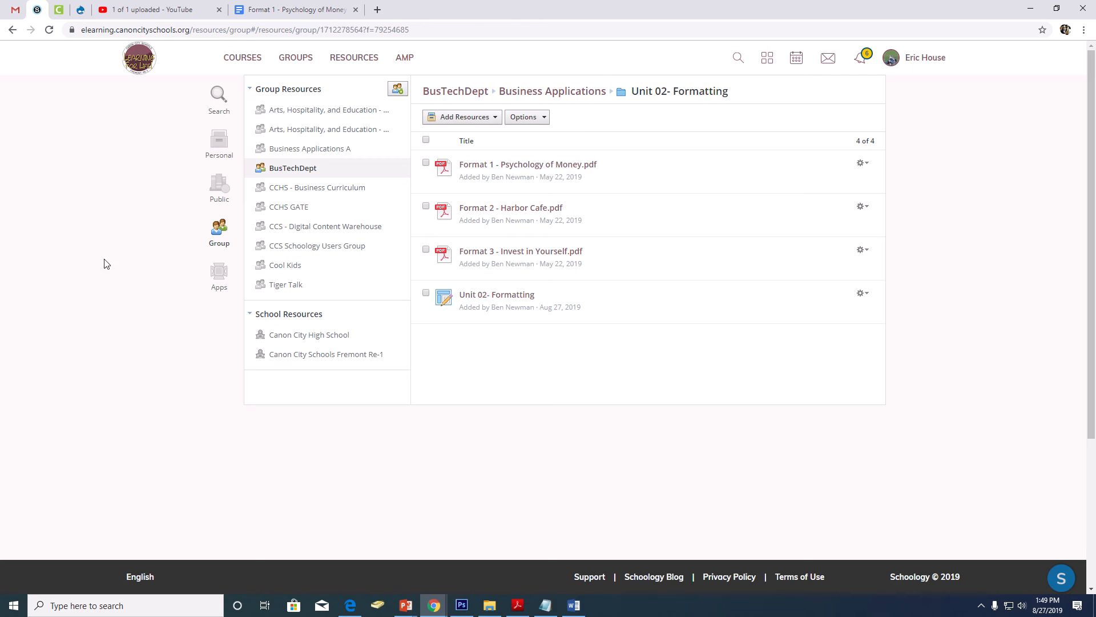
left_click(583, 92)
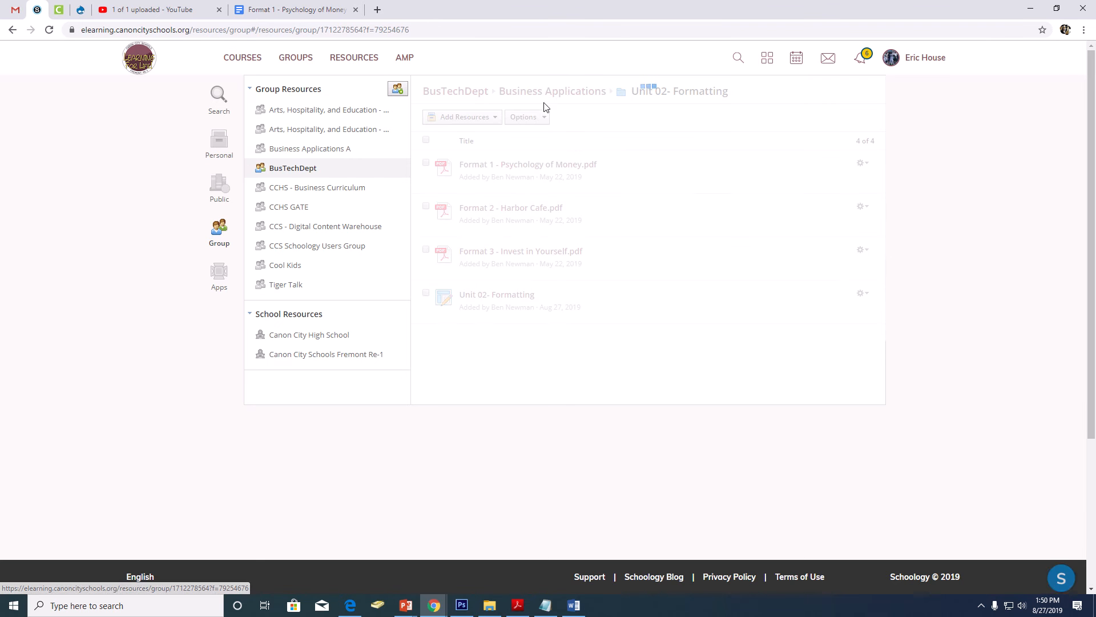
scroll(606, 437, "down", 3)
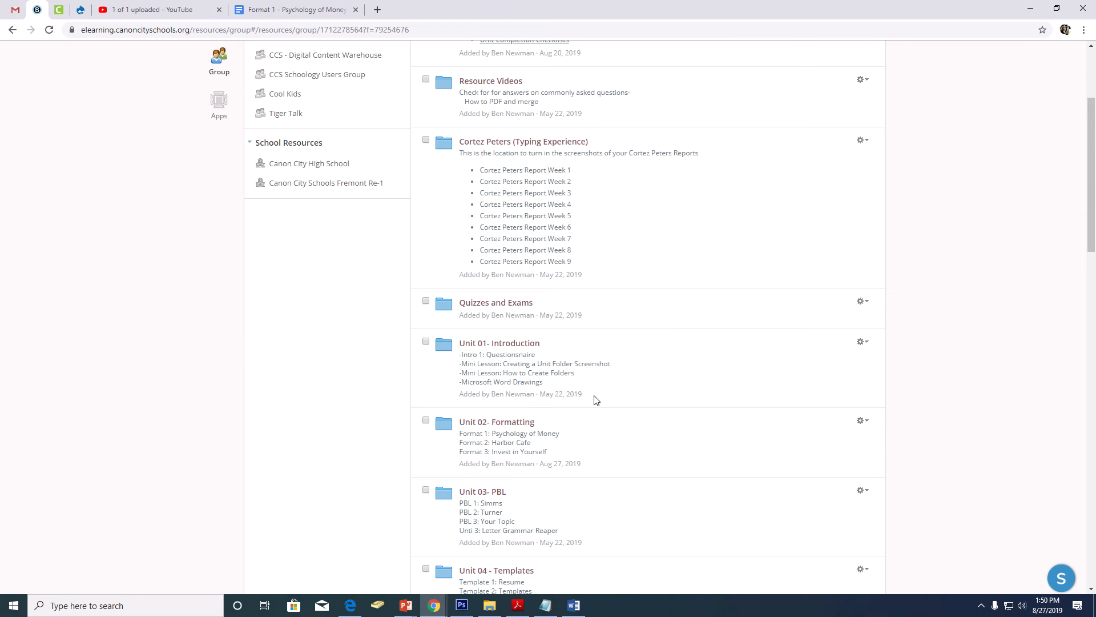
left_click(519, 423)
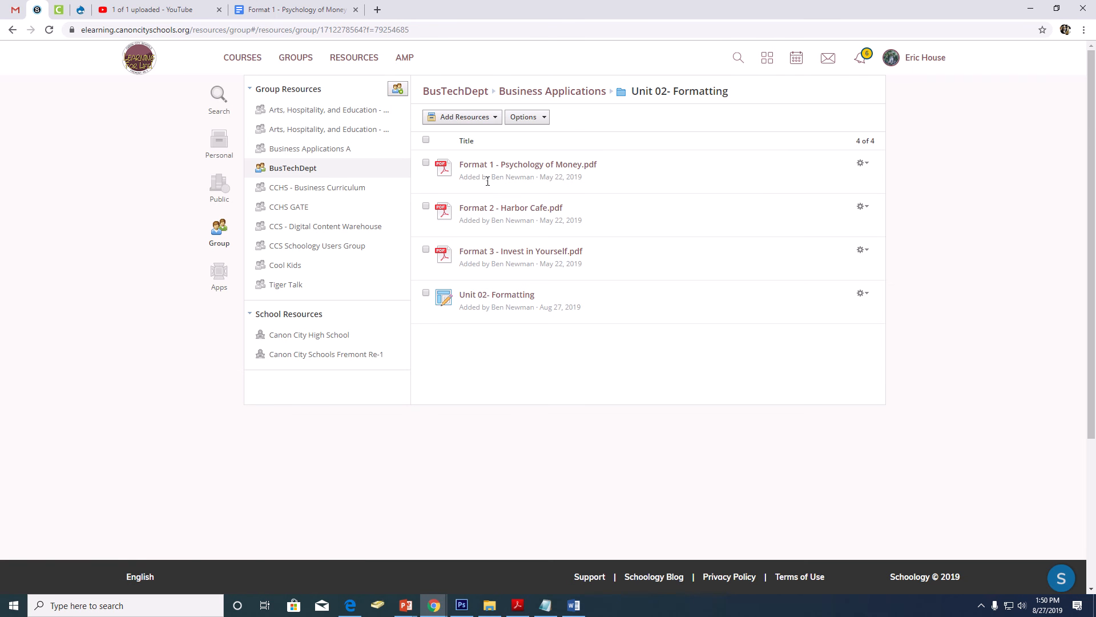
Step: Open Format 2 - Harbor Cafe.pdf and examine its formatting instructions
left_click(498, 209)
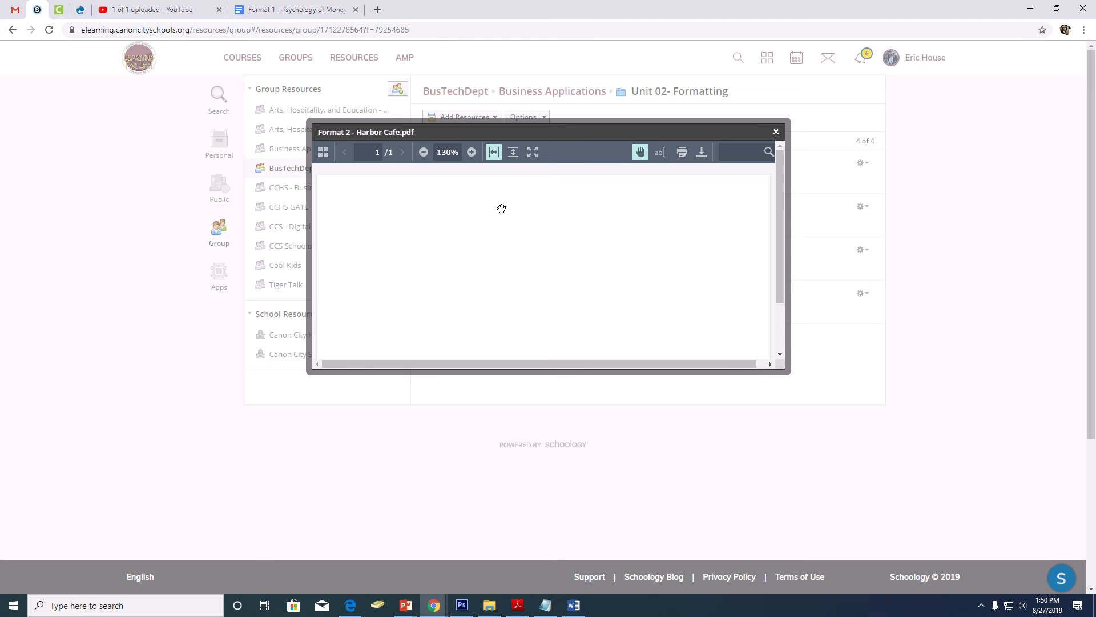
scroll(666, 237, "down", 3)
scroll(667, 237, "up", 2)
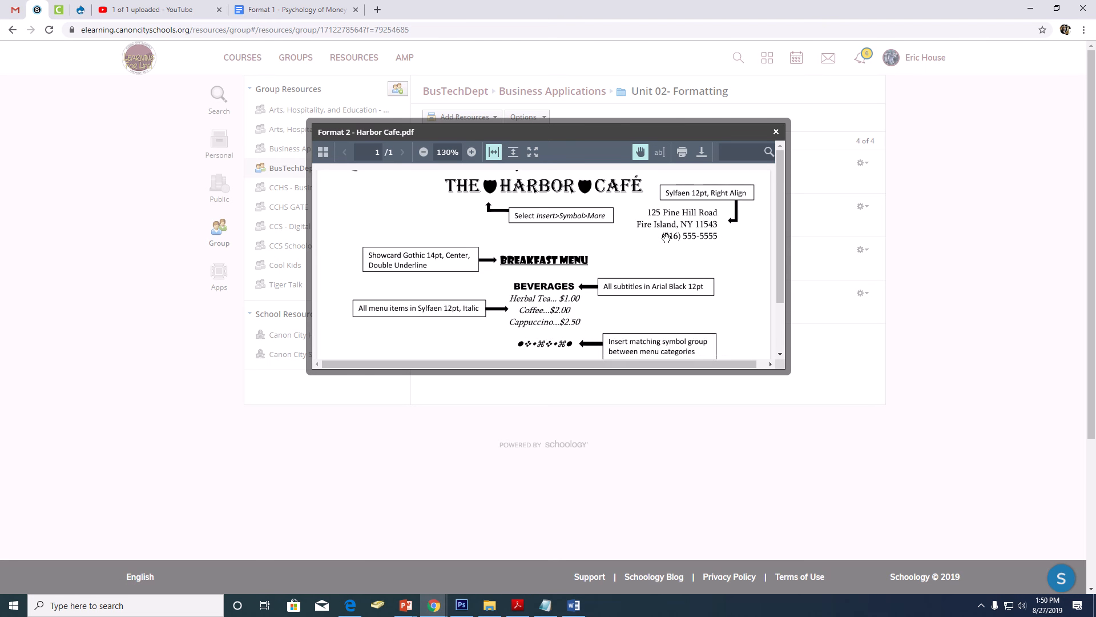
scroll(666, 237, "up", 1)
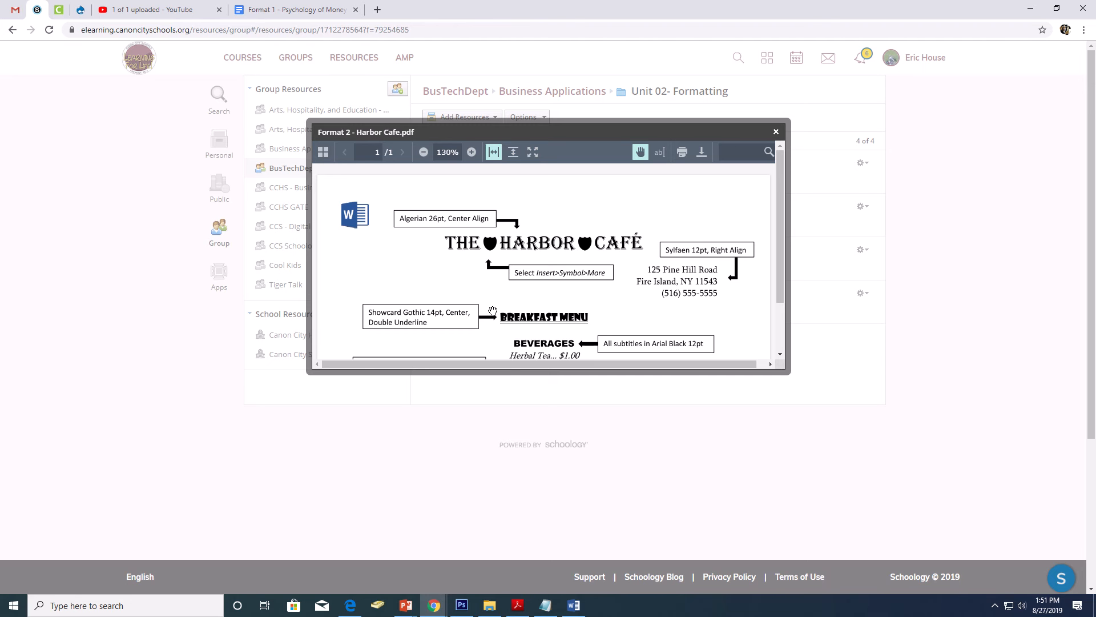
Step: In the blank Word document, center the first line and set its font to Algerian 26 pt, checking the Harbor Cafe PDF for the specification
left_click(576, 608)
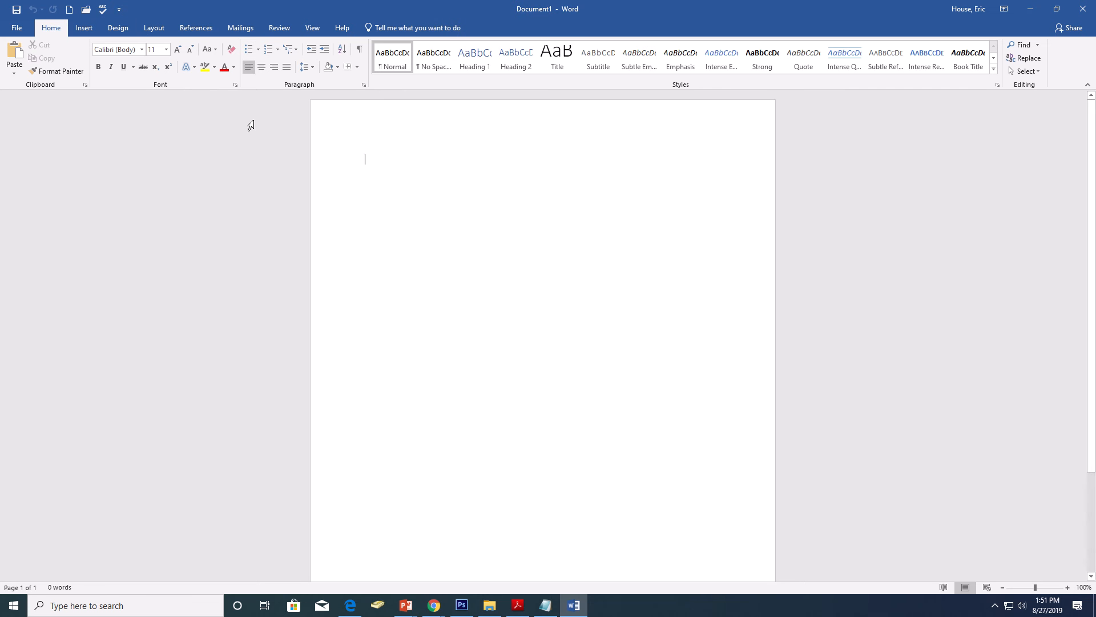
left_click(261, 66)
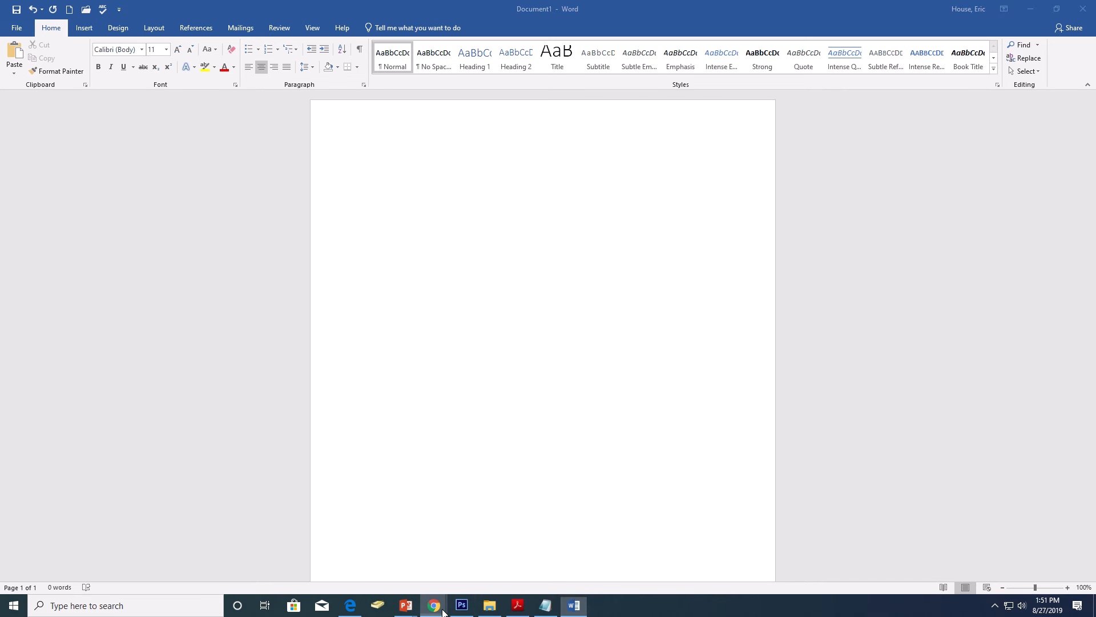
mouse_move(434, 605)
left_click(403, 559)
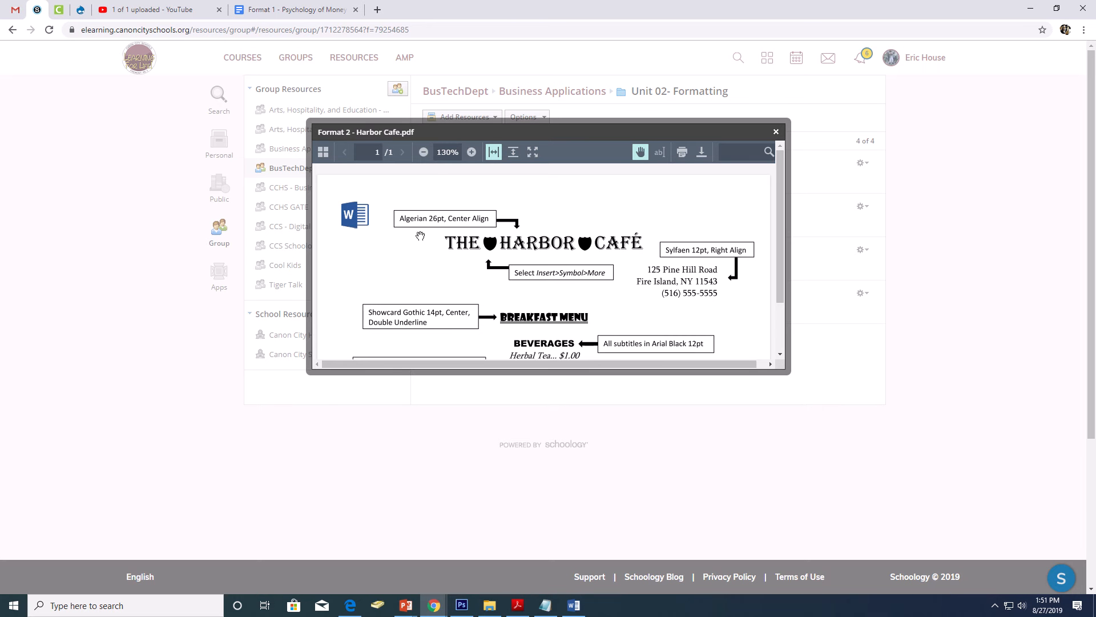
left_click(574, 605)
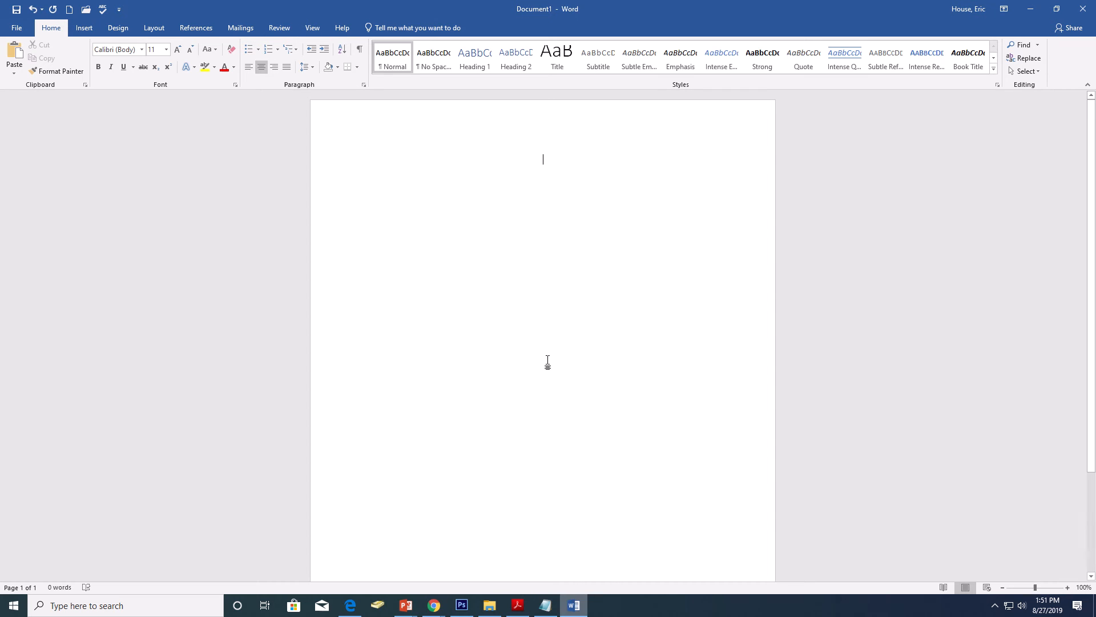
left_click(141, 49)
scroll(155, 257, "down", 3)
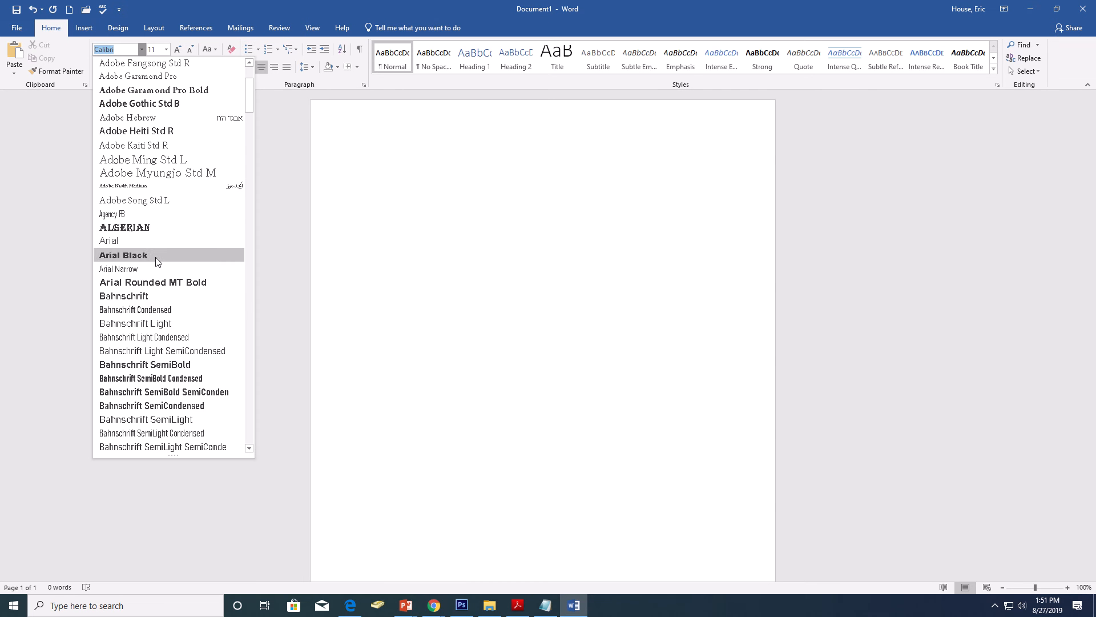
left_click(140, 227)
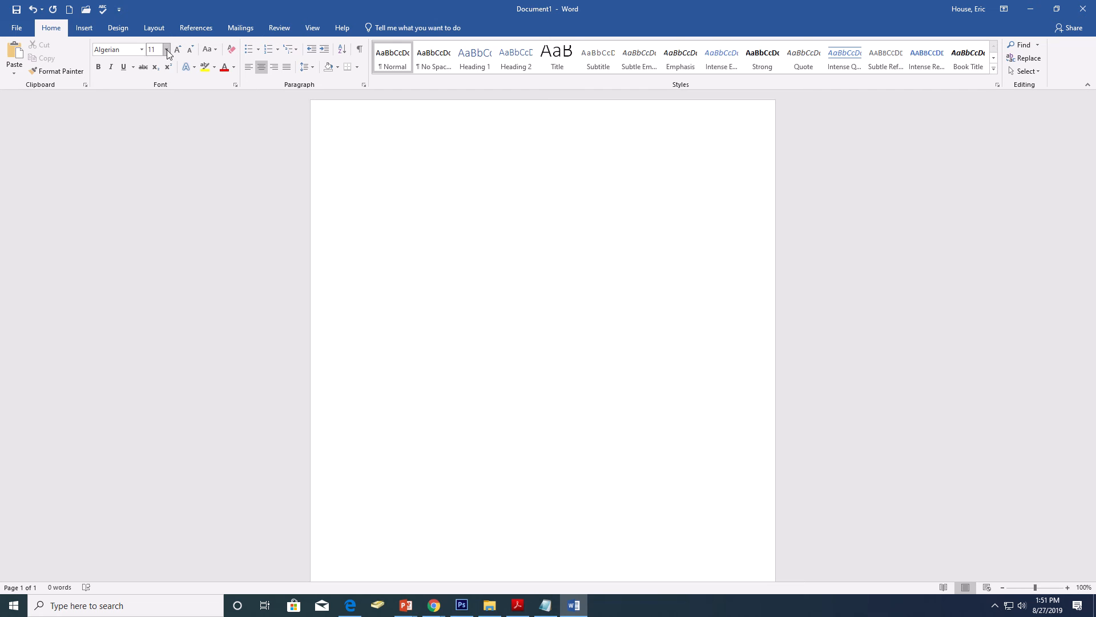
left_click(166, 49)
left_click(152, 182)
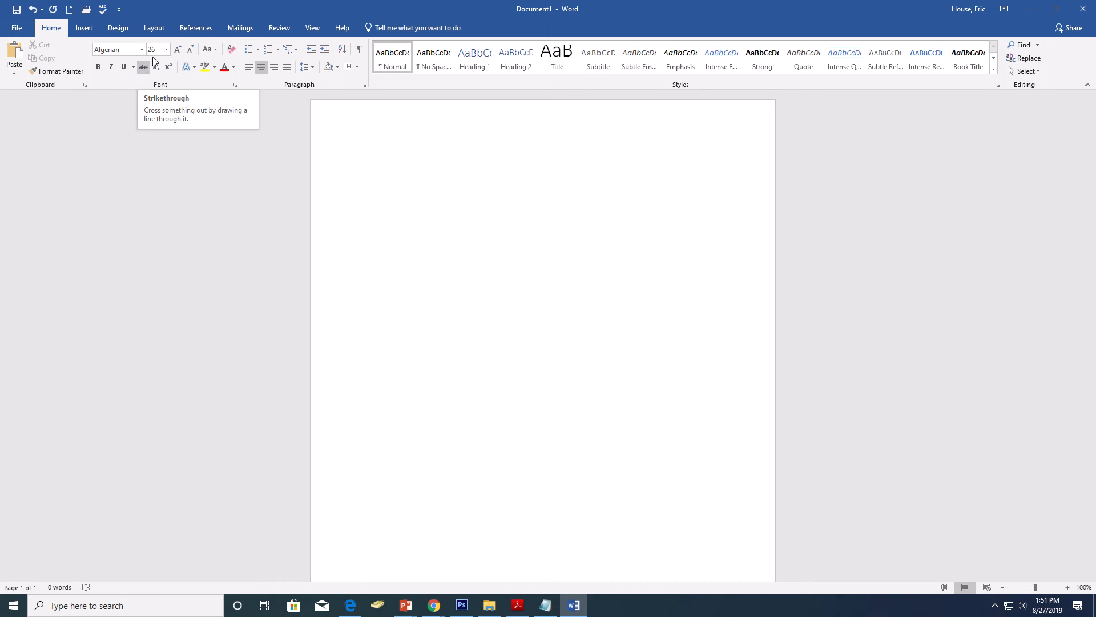
Step: Enter the title THE HARBOR CAFÉ on the first line
type("THE H")
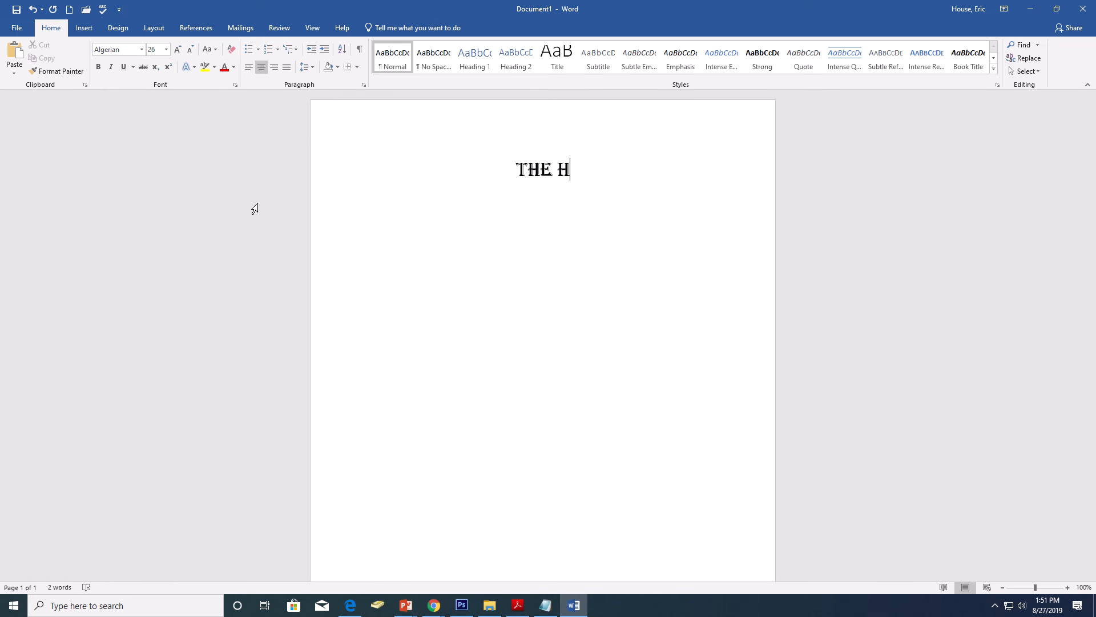
type("ARB")
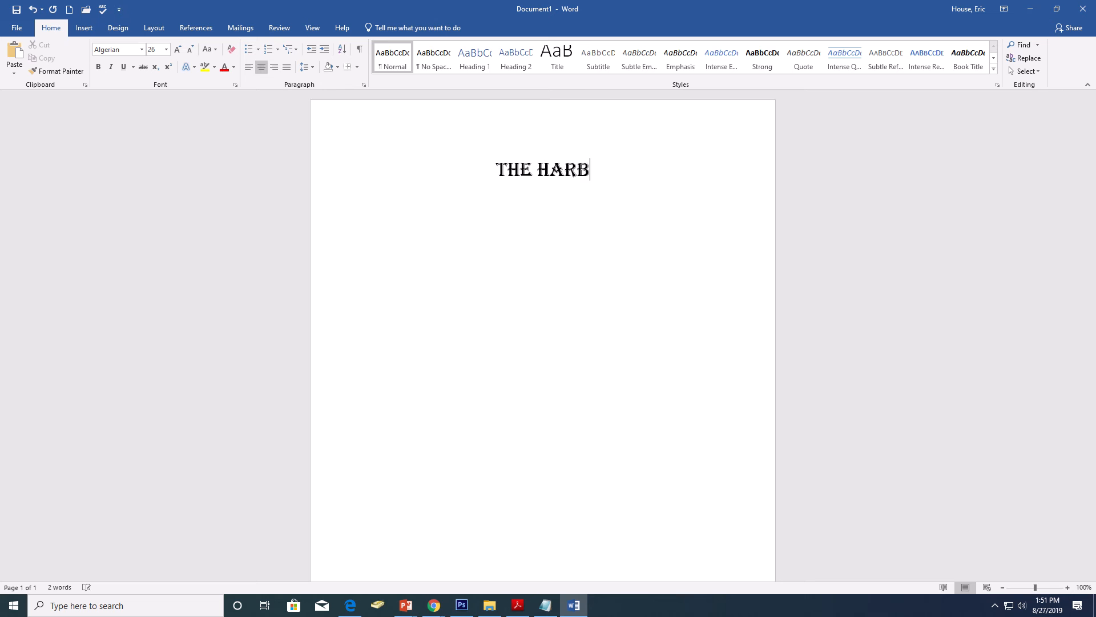
type("R")
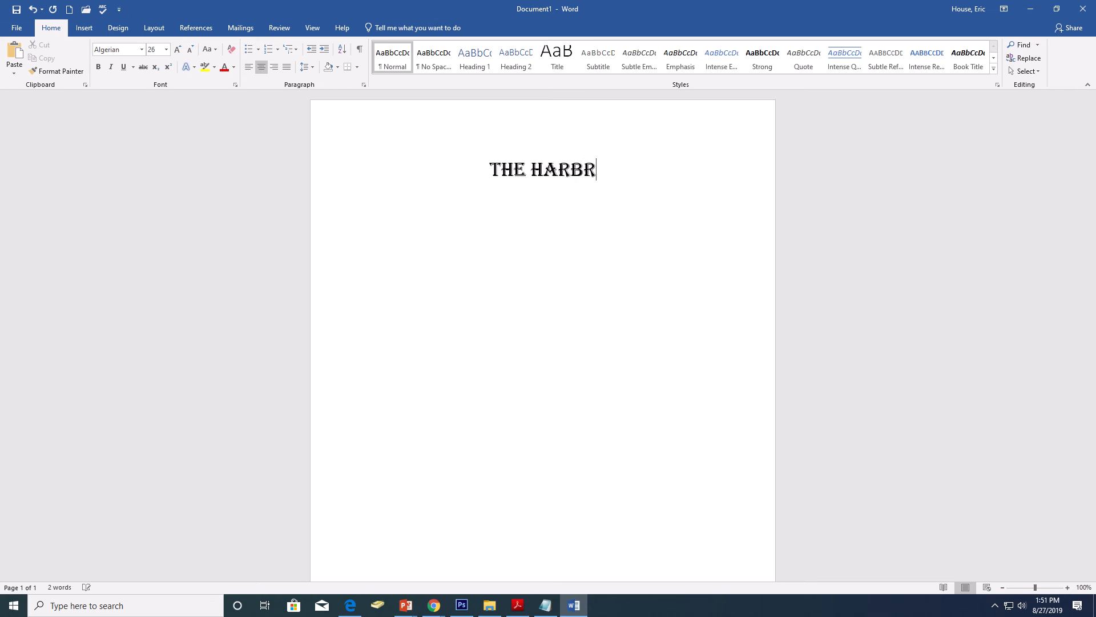
key("BackSpace")
type("OR CAF")
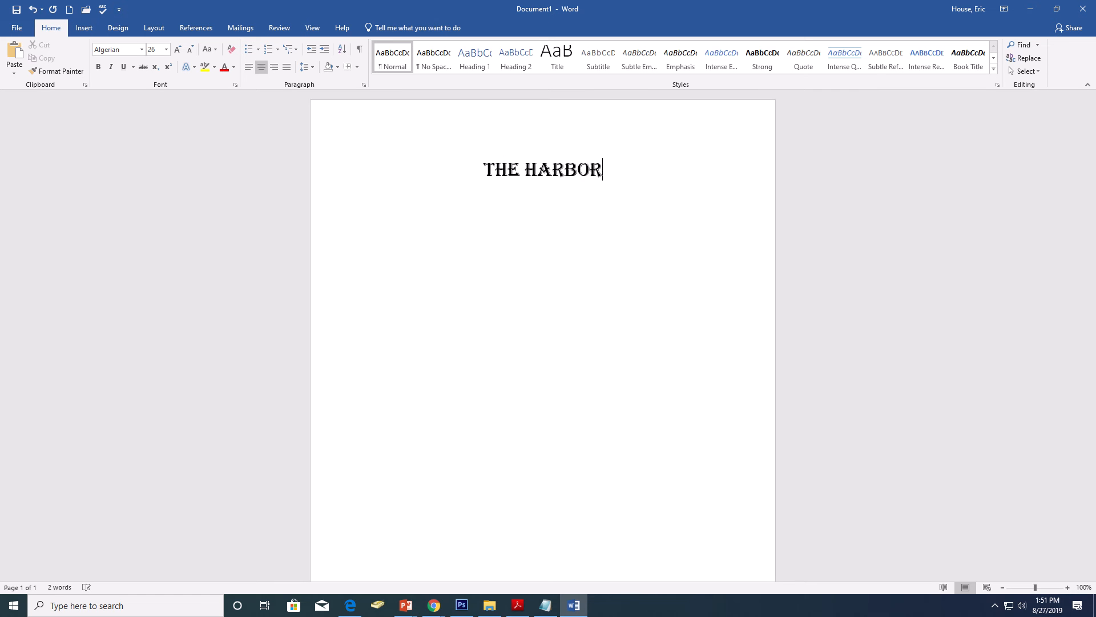
type("É")
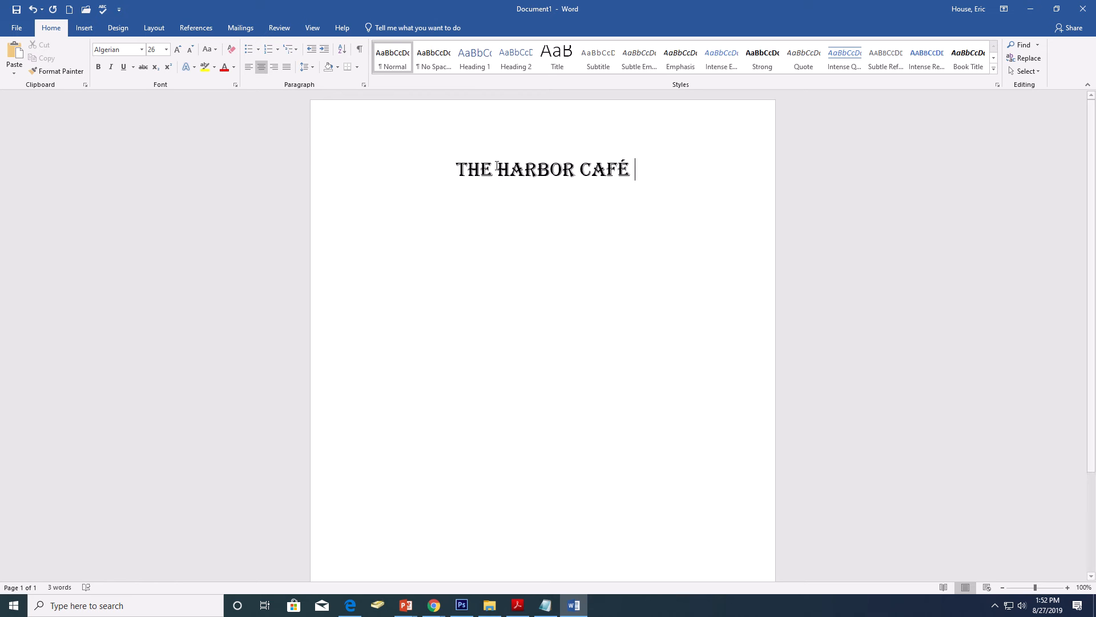
Step: Place the cursor directly after THE in the title and open the full Symbol dialog
left_click(486, 165)
left_click(493, 167)
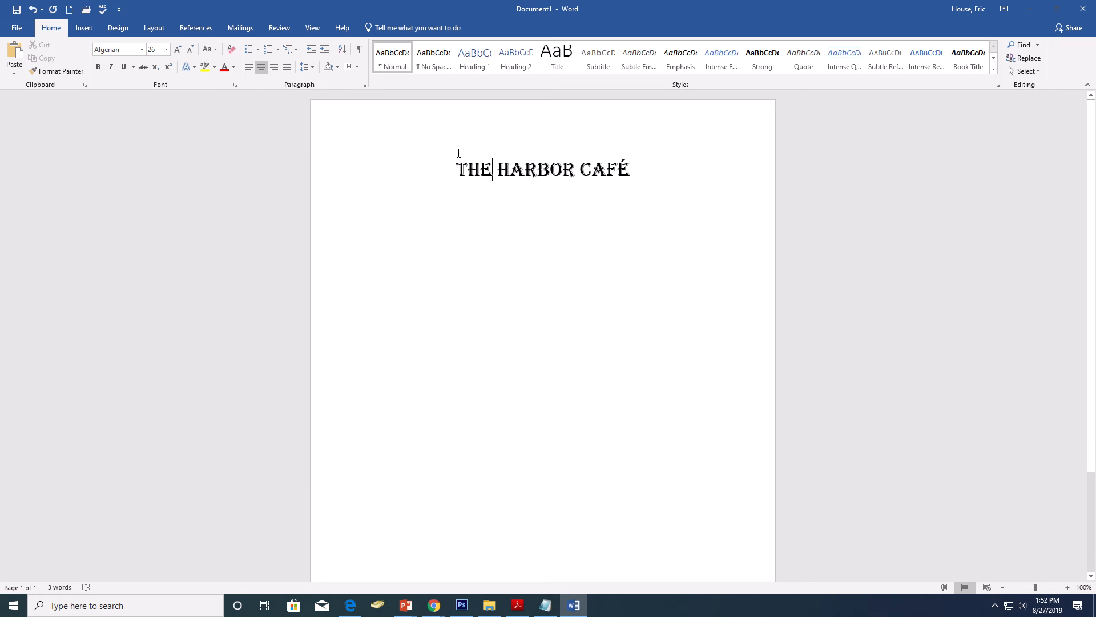
left_click(80, 29)
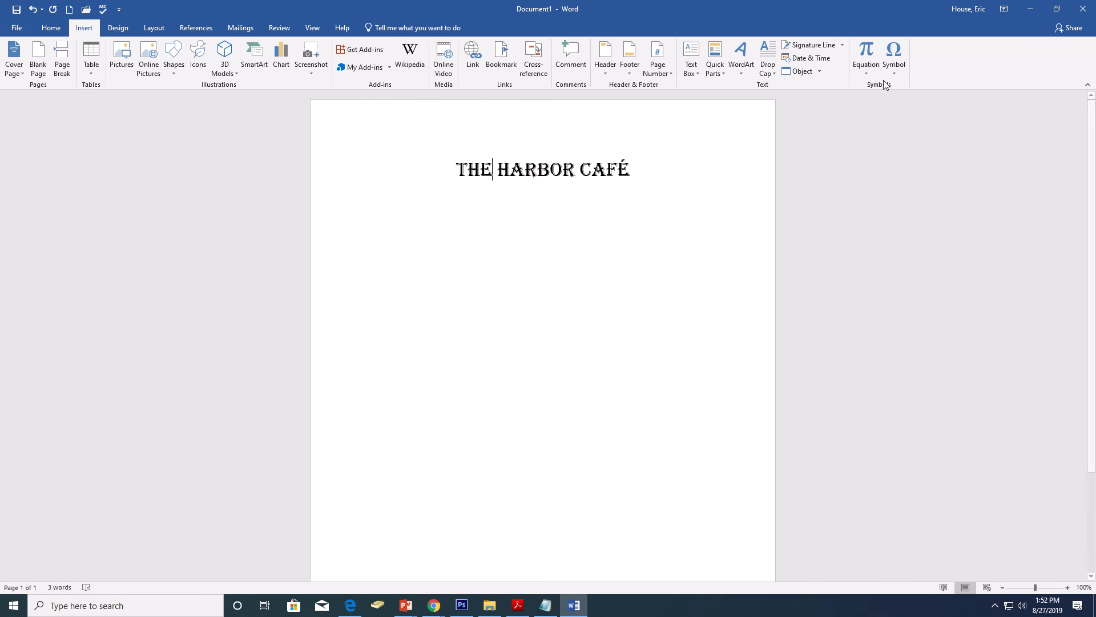
left_click(894, 64)
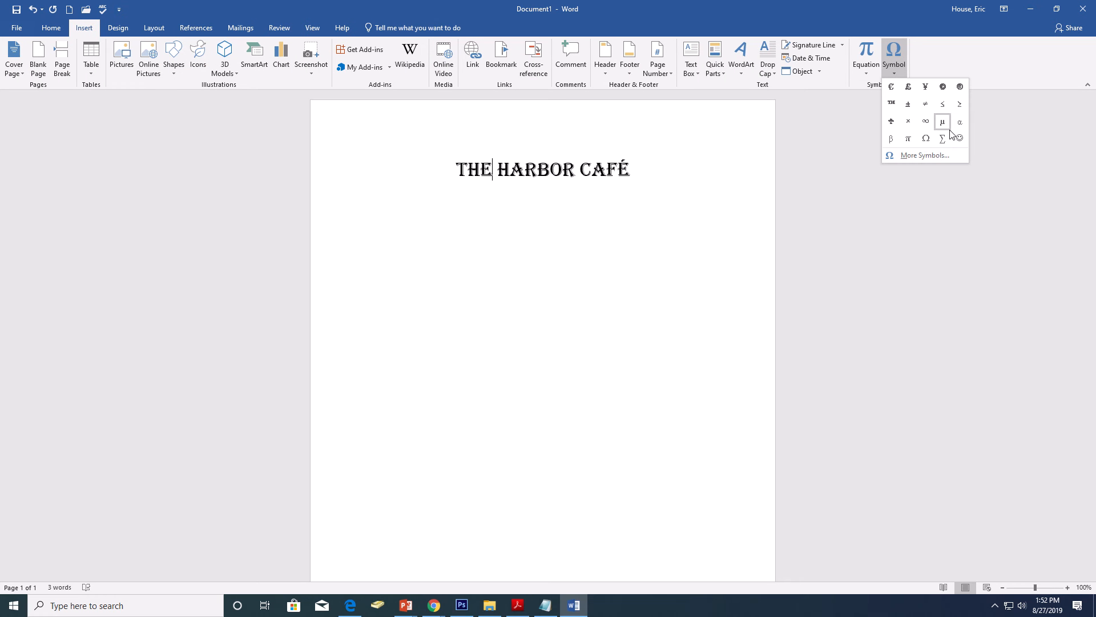
left_click(937, 155)
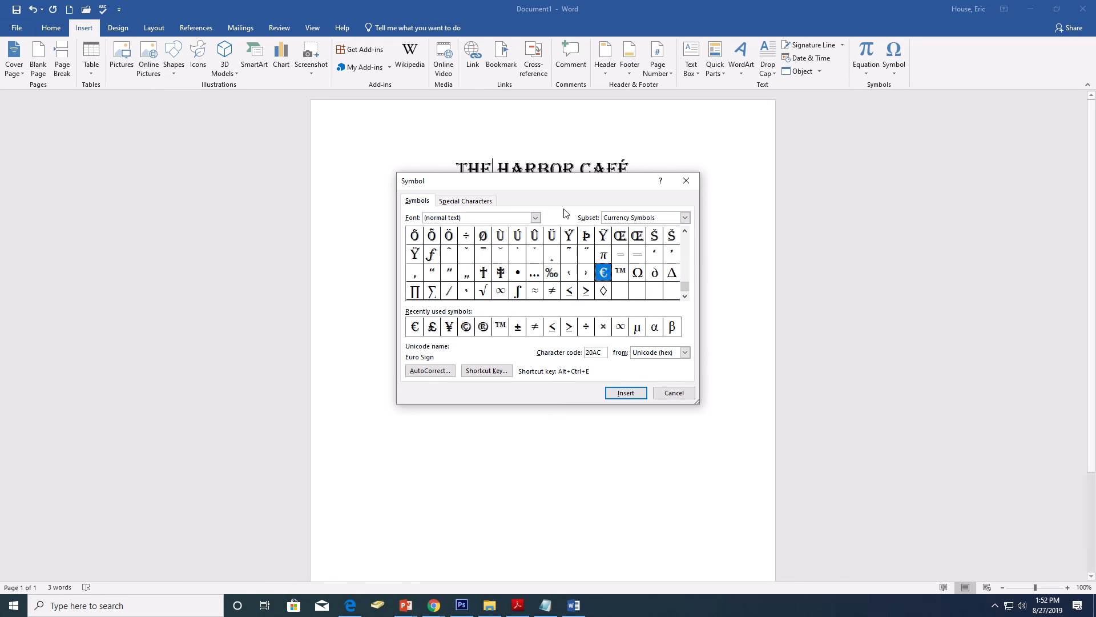
Step: Look through the Wingdings, Wingdings 2 and Wingdings 3 symbol fonts for a suitable title symbol
left_click(535, 219)
left_click_drag(536, 233, 537, 257)
scroll(512, 256, "down", 20)
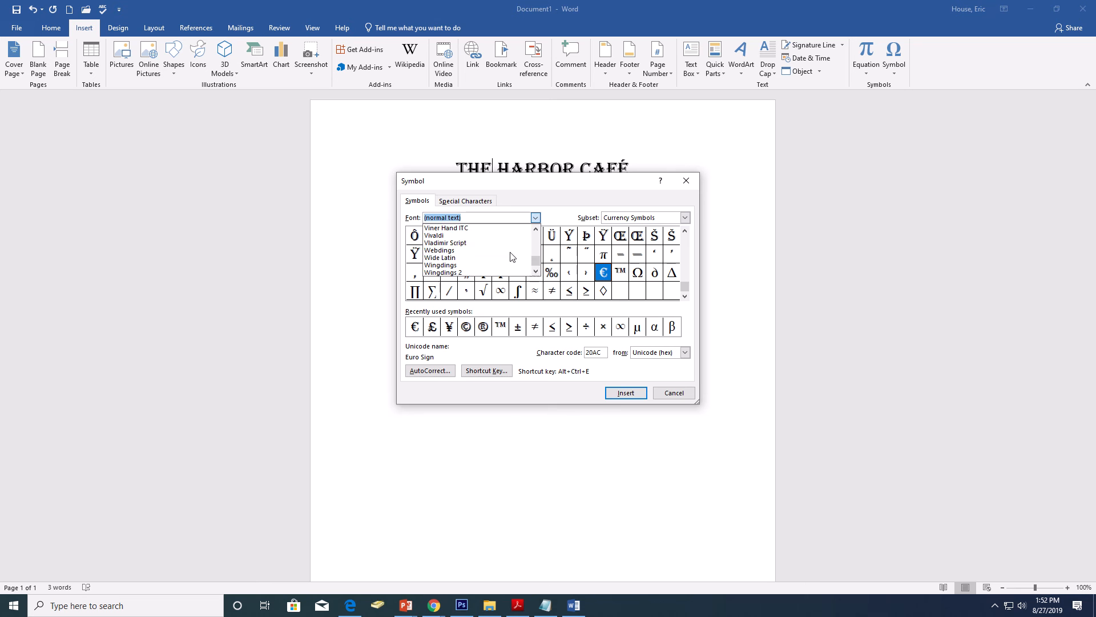
left_click(512, 265)
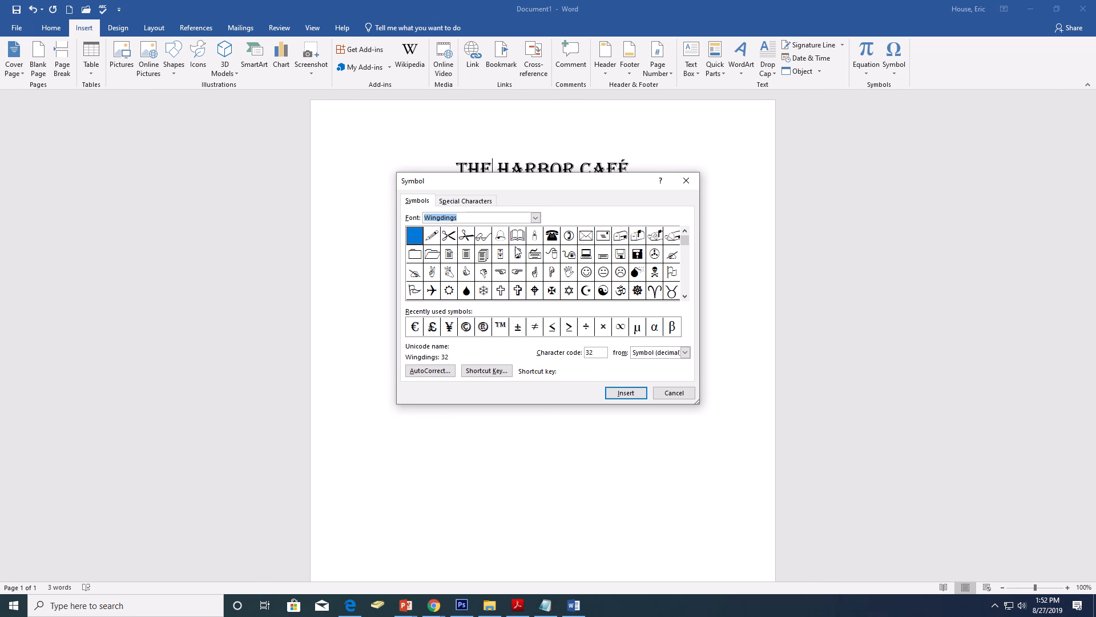
left_click(535, 218)
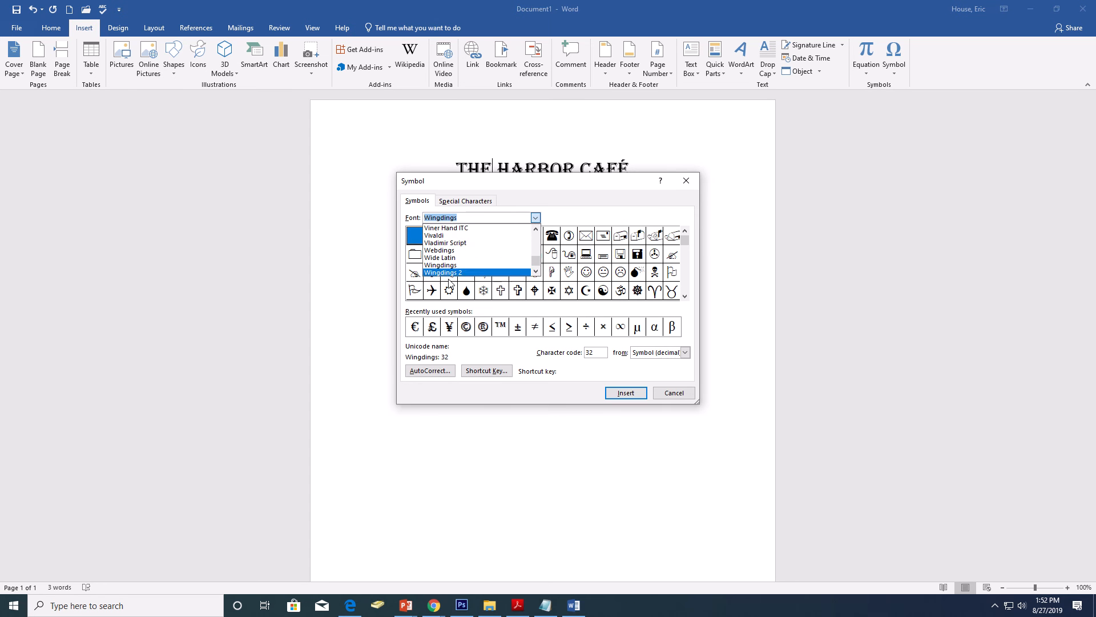
left_click(449, 273)
left_click(535, 218)
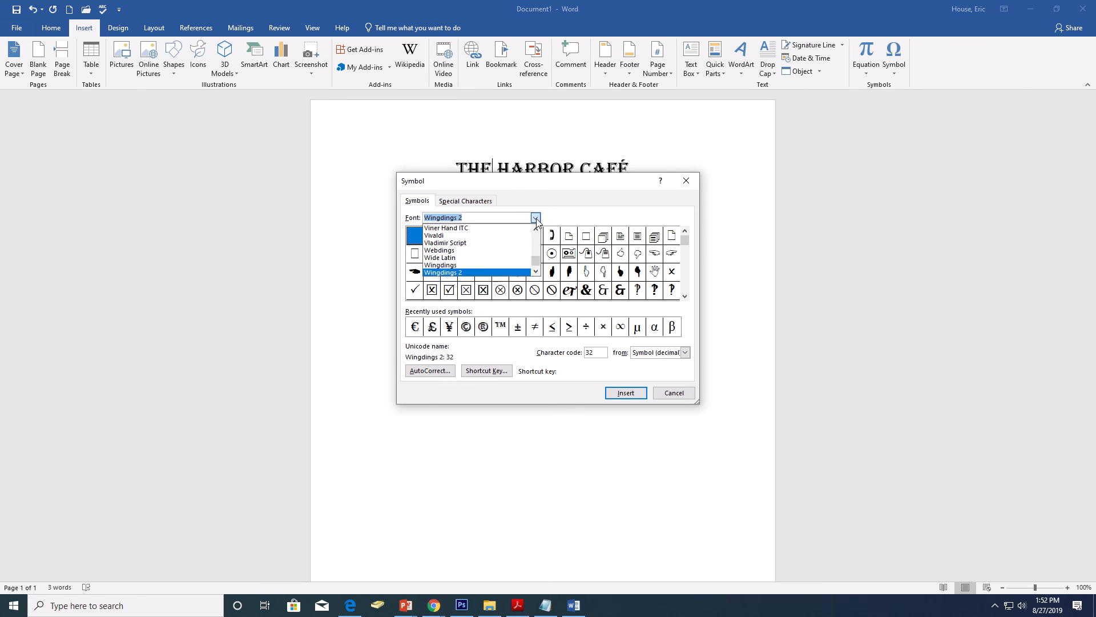
scroll(518, 249, "down", 1)
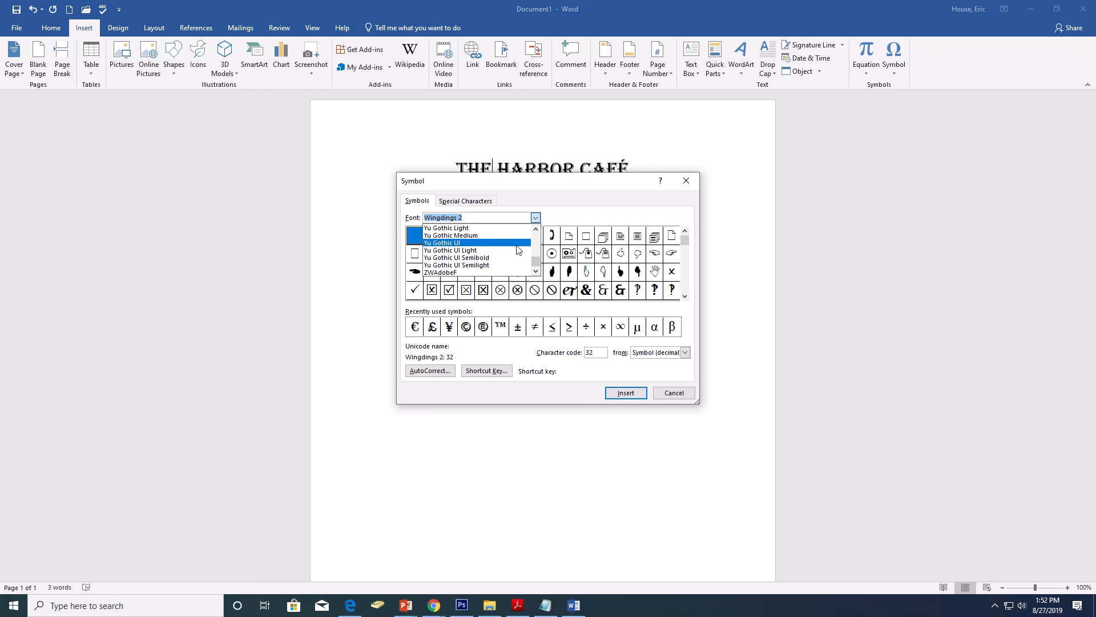
left_click(510, 258)
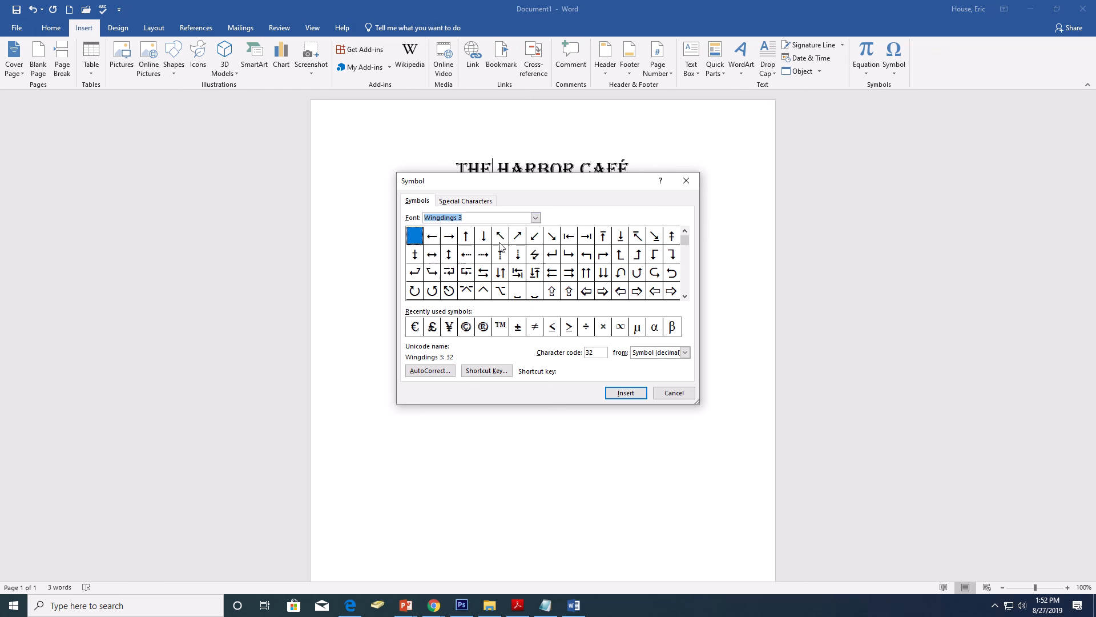
Step: Insert the Webdings alien head symbol, character code 133, after THE in the title and close the Symbol dialog
left_click(535, 218)
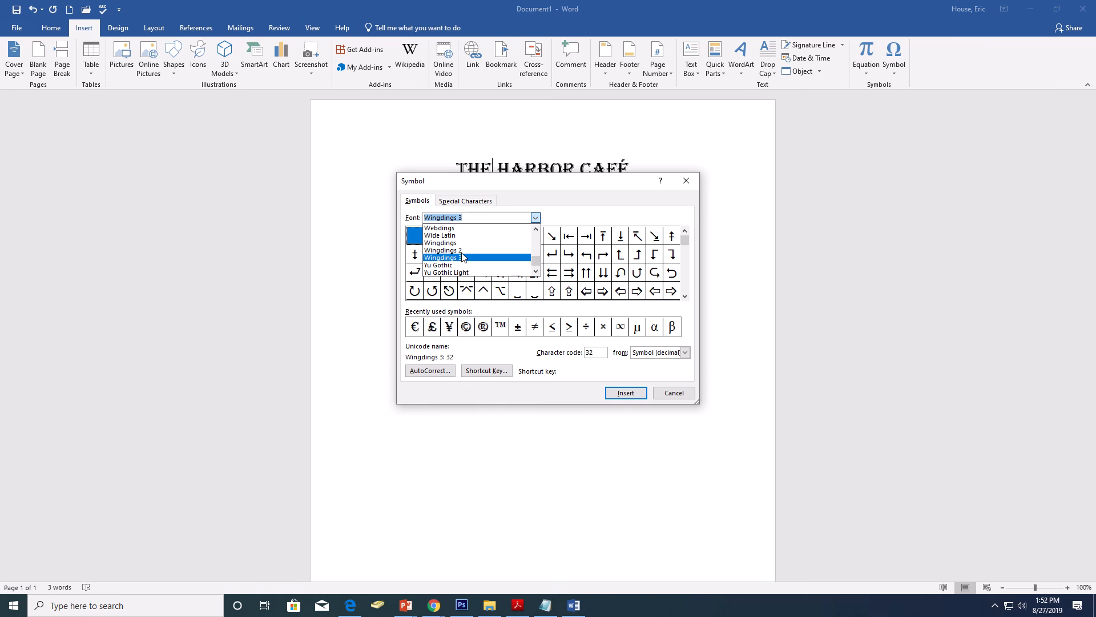
left_click(456, 227)
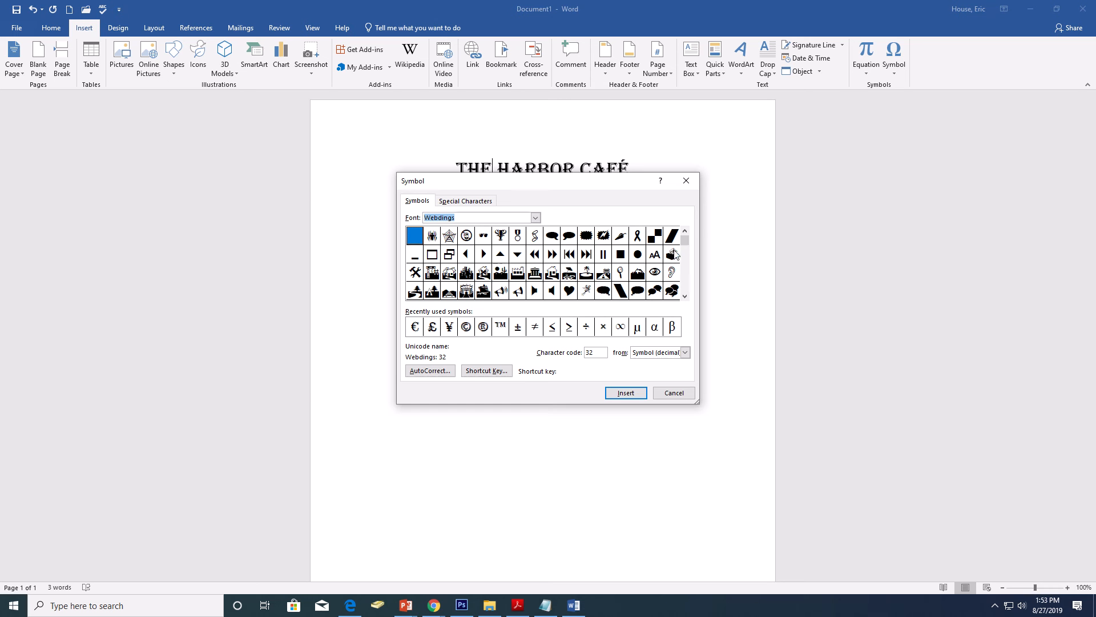
left_click_drag(685, 245, 684, 280)
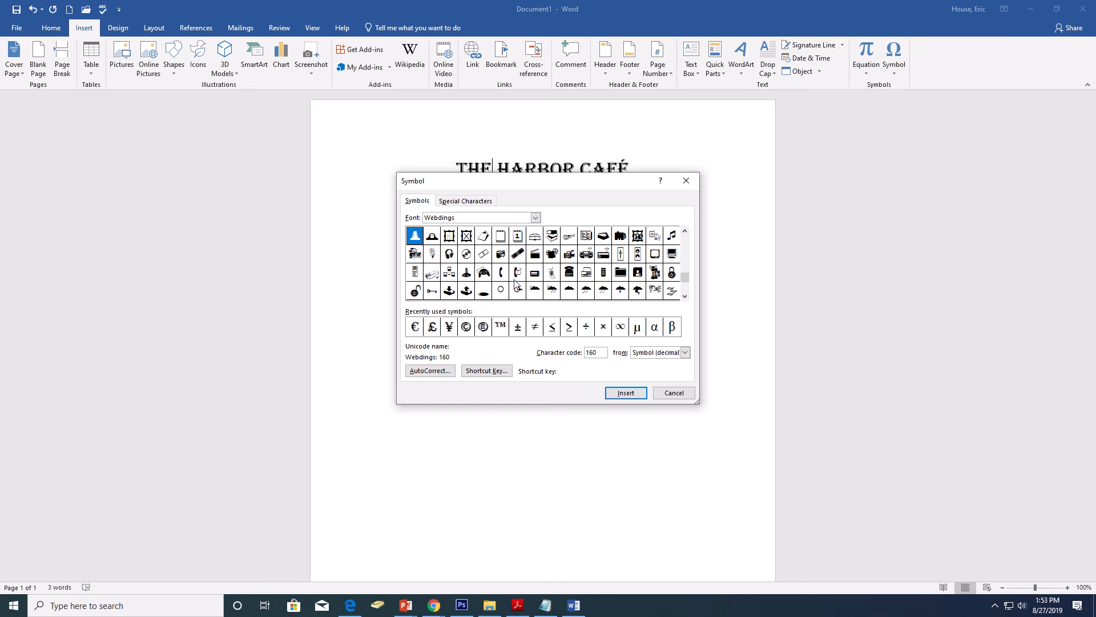
left_click_drag(687, 283, 686, 274)
left_click(501, 236)
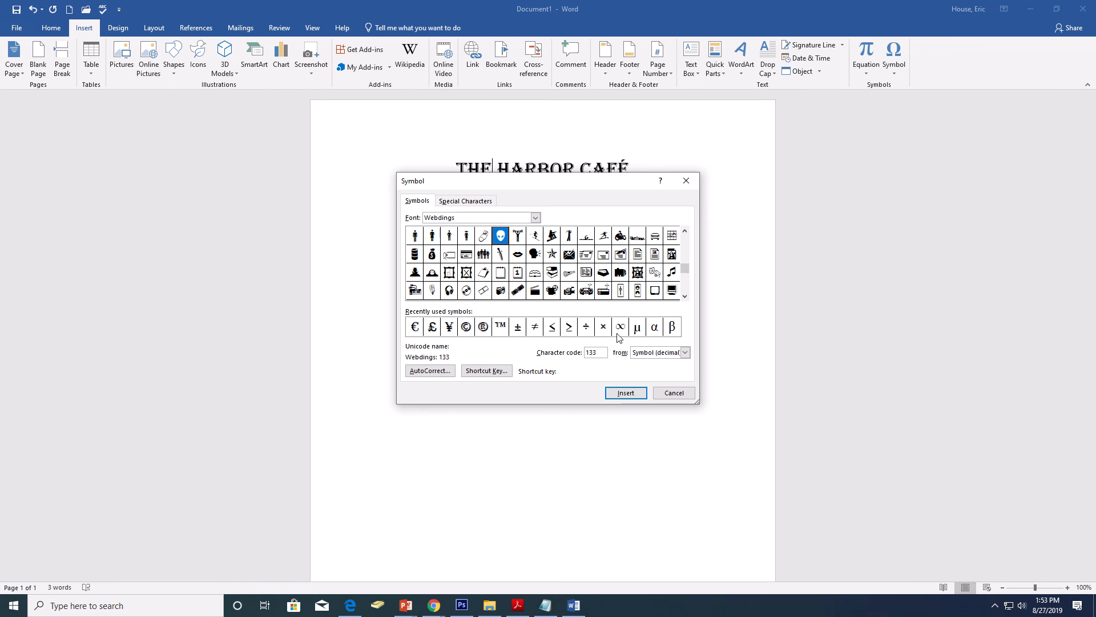
left_click(626, 393)
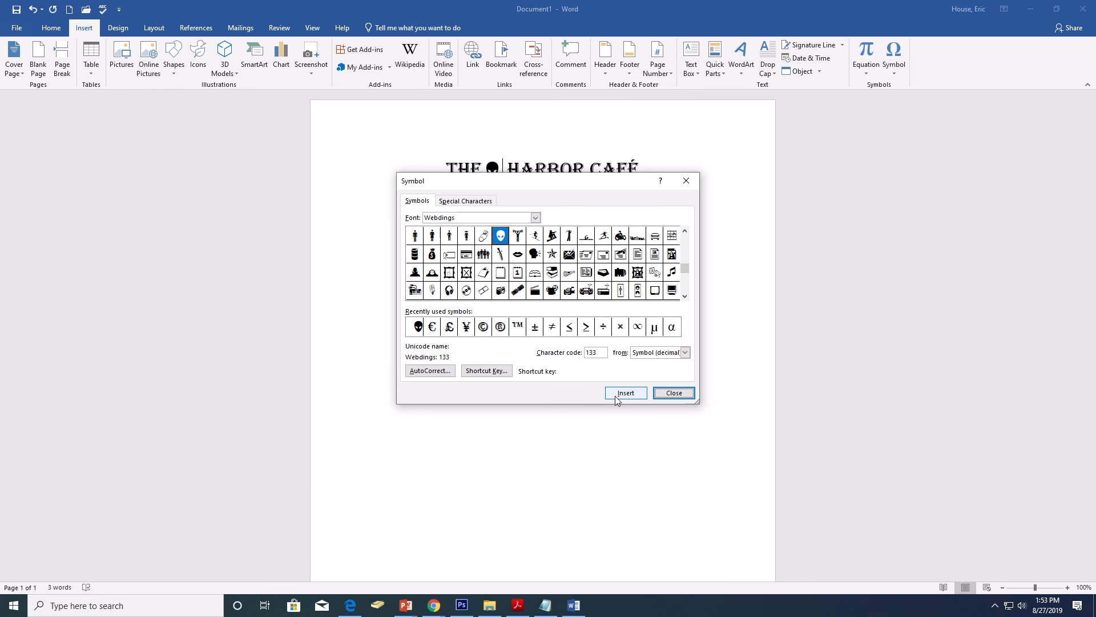
left_click(668, 393)
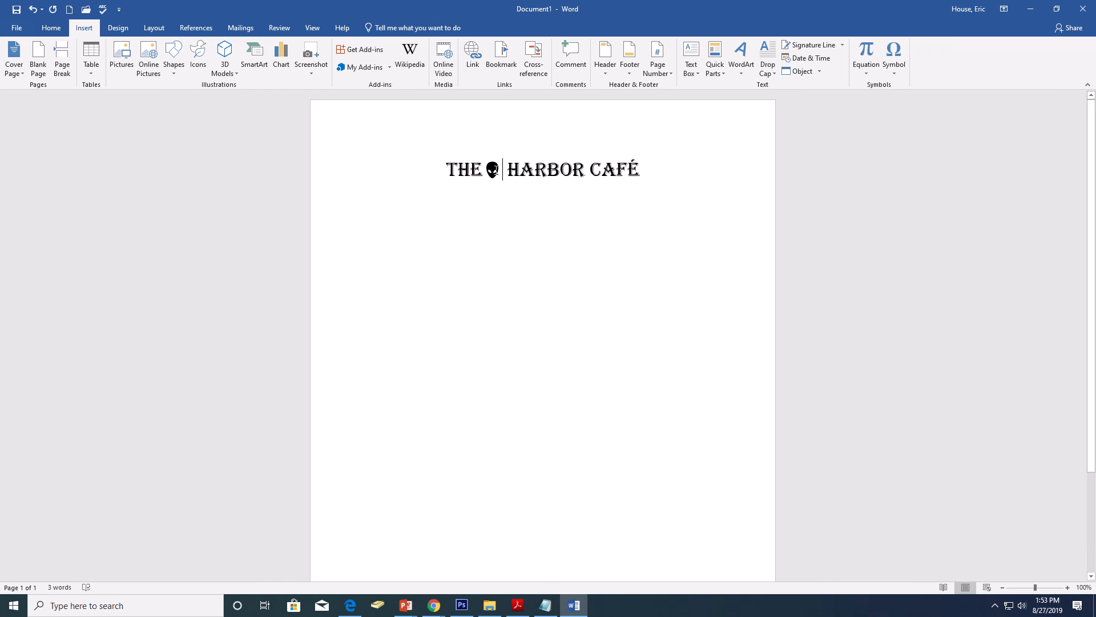
Step: Copy the alien head symbol and paste the copy directly before CAFÉ in the title
key("shift+Left")
left_click(49, 33)
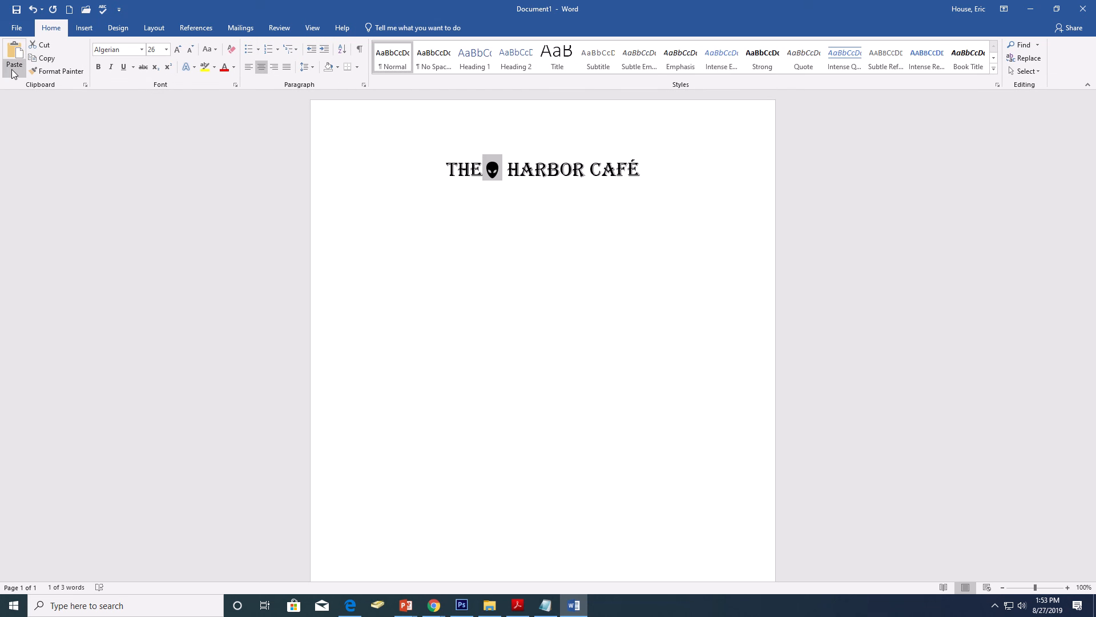
left_click(44, 58)
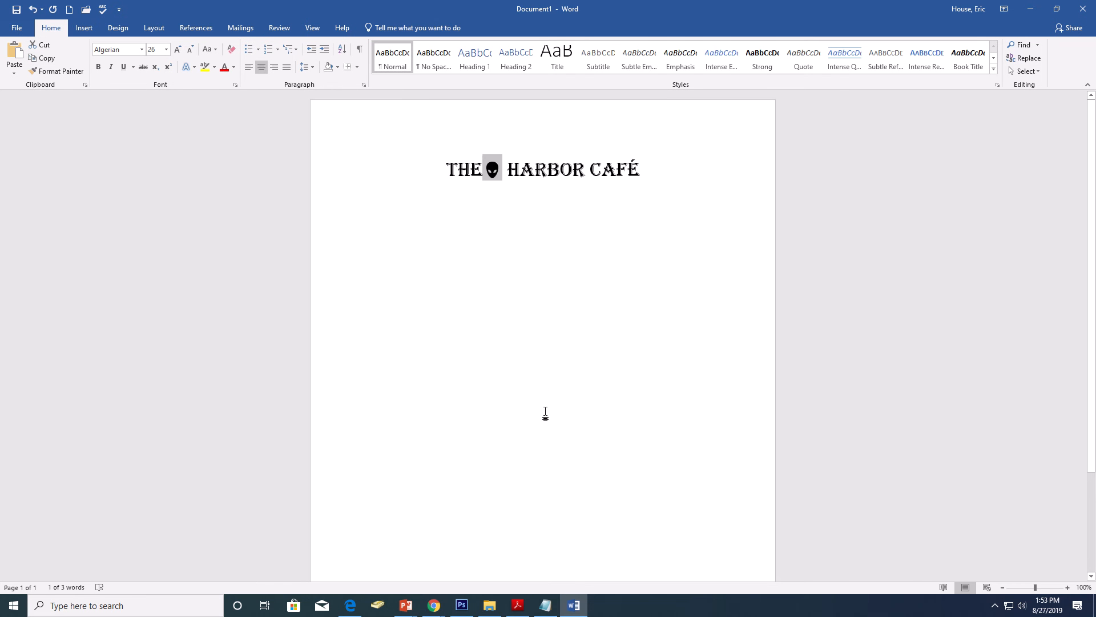
left_click(587, 169)
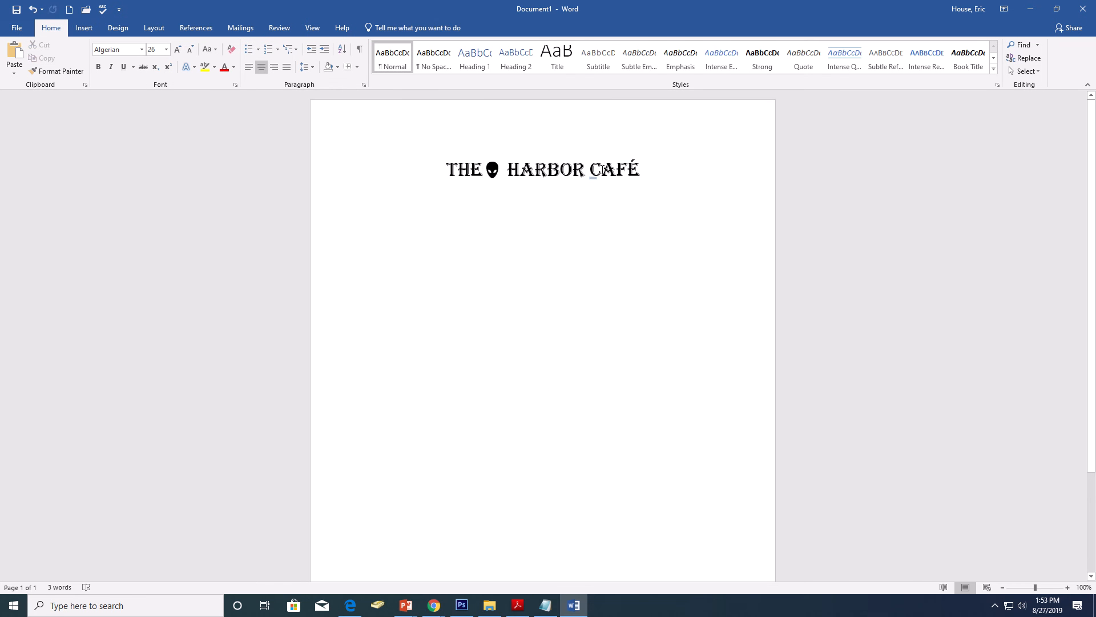
key("ctrl+v")
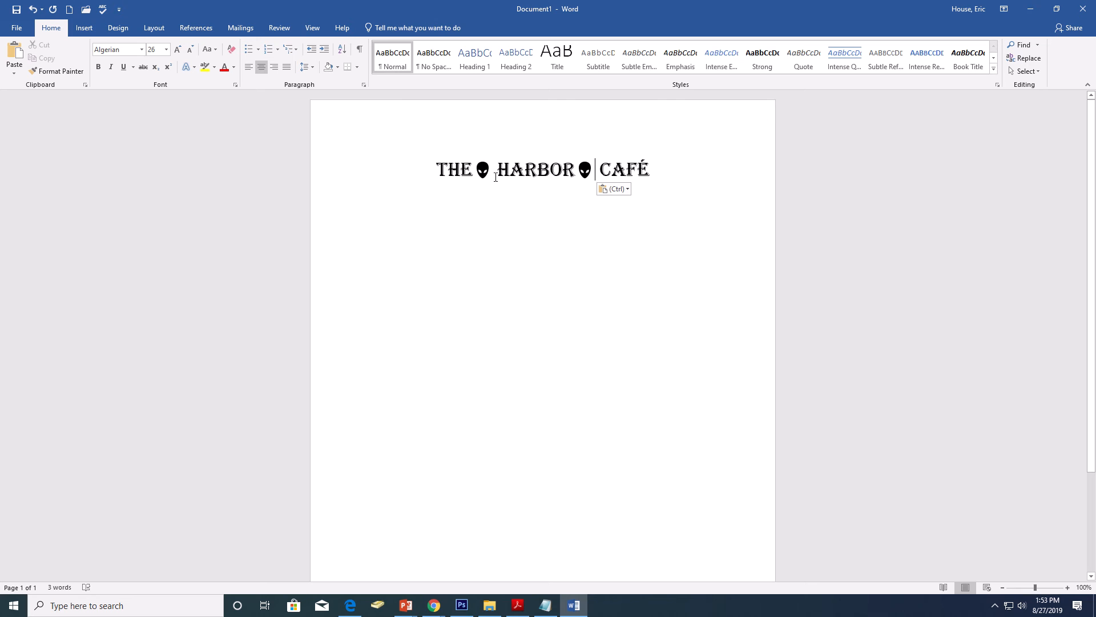
Step: Delete the extra space between each alien symbol and the word after it in the title
left_click(493, 171)
key("Delete")
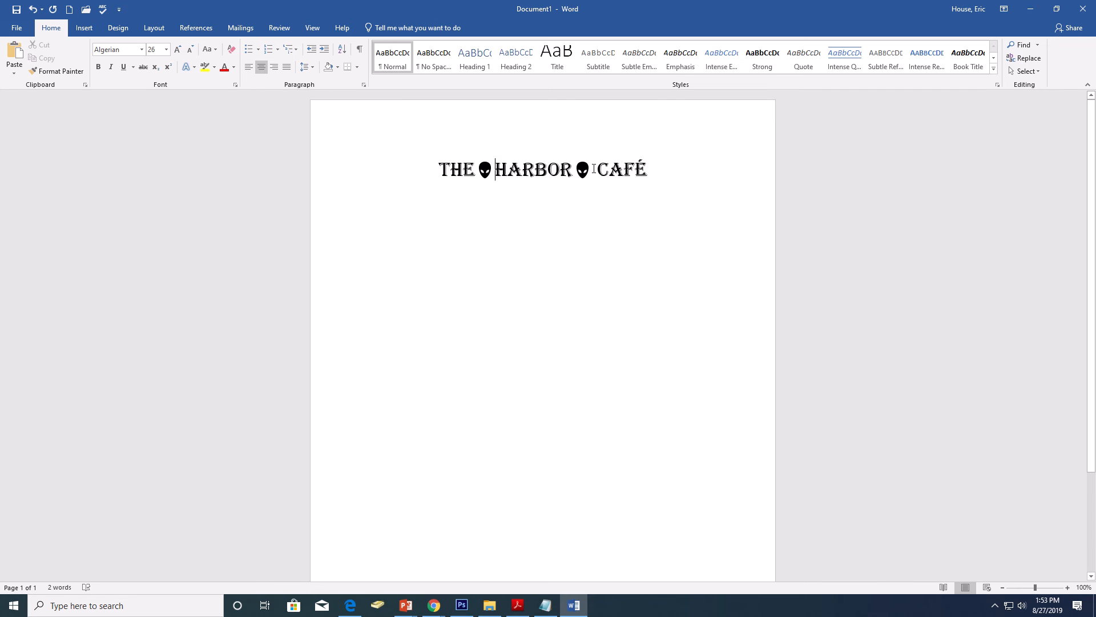
left_click(594, 169)
key("BackSpace")
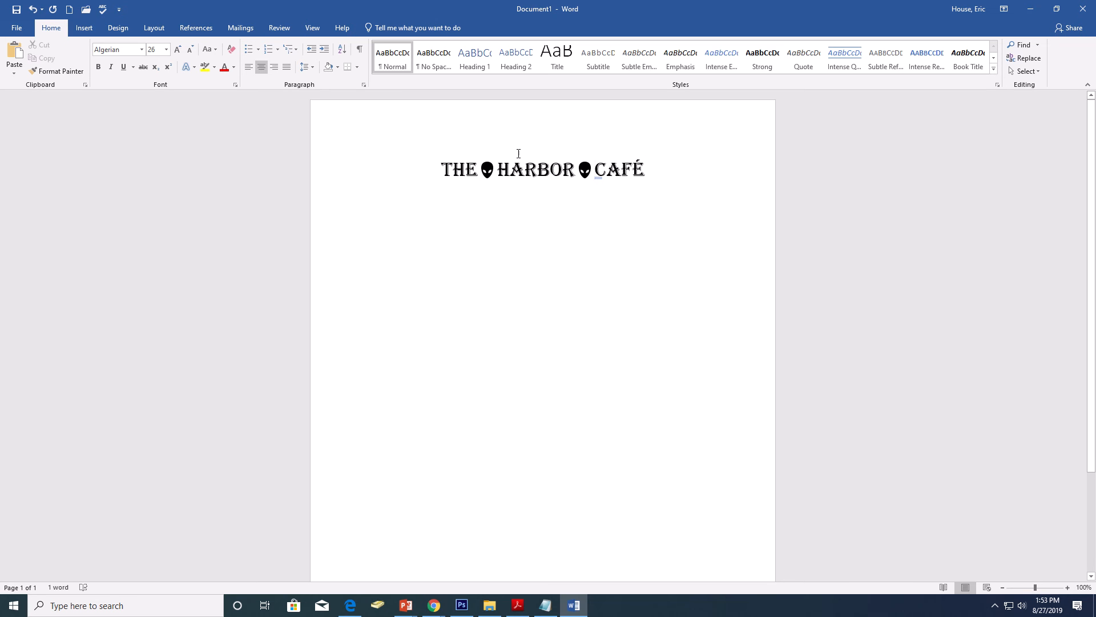
Step: Set the font size of the alien symbol between THE and HARBOR to 24 pt
left_click_drag(491, 172, 494, 172)
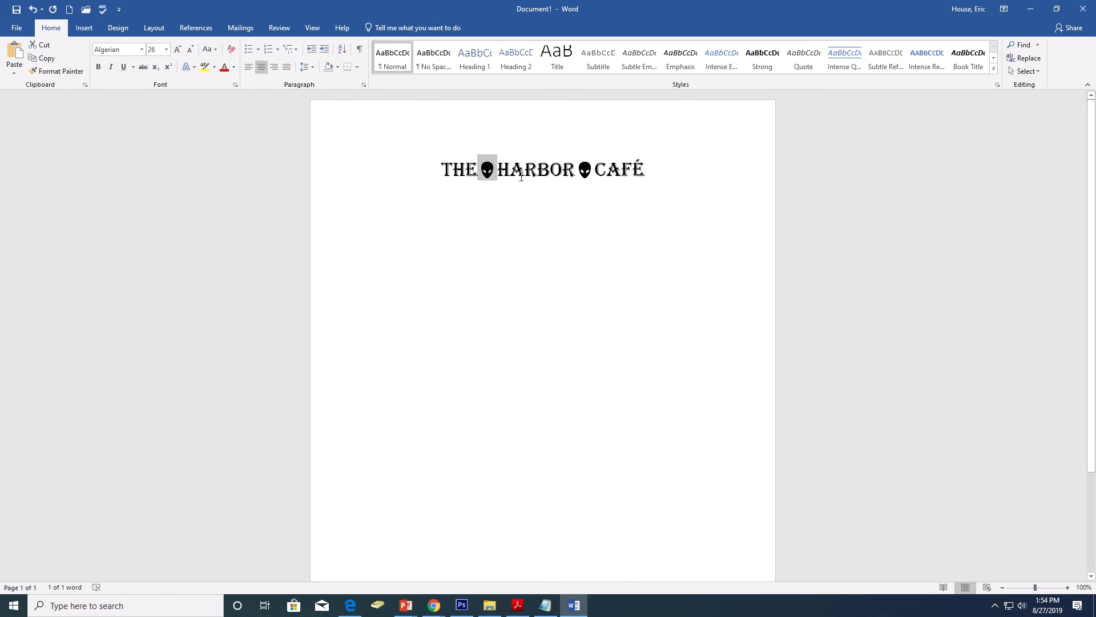
left_click(166, 49)
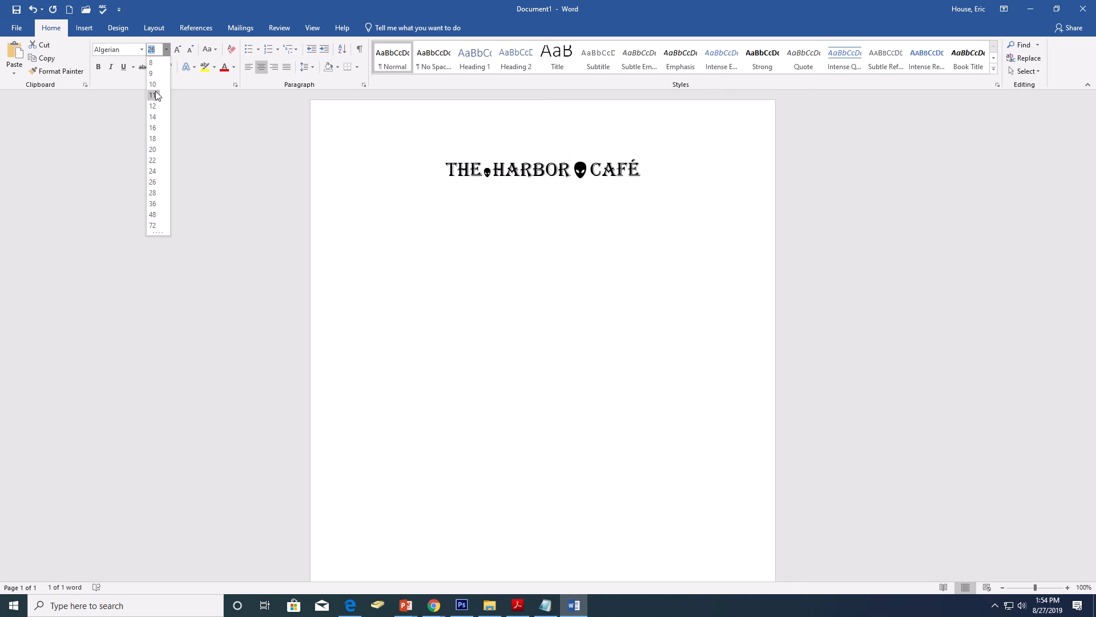
left_click(153, 171)
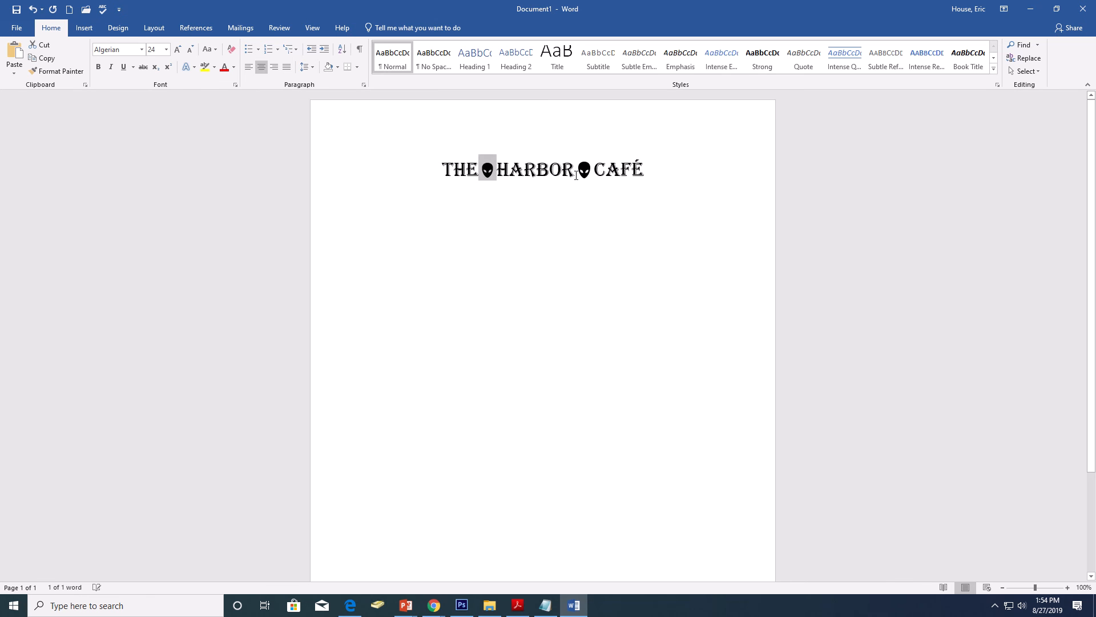
Step: Start a new line below the title in Sylfaen 12 pt, checking the Harbor Cafe PDF for the address block's specification
left_click(631, 174)
left_click(663, 159)
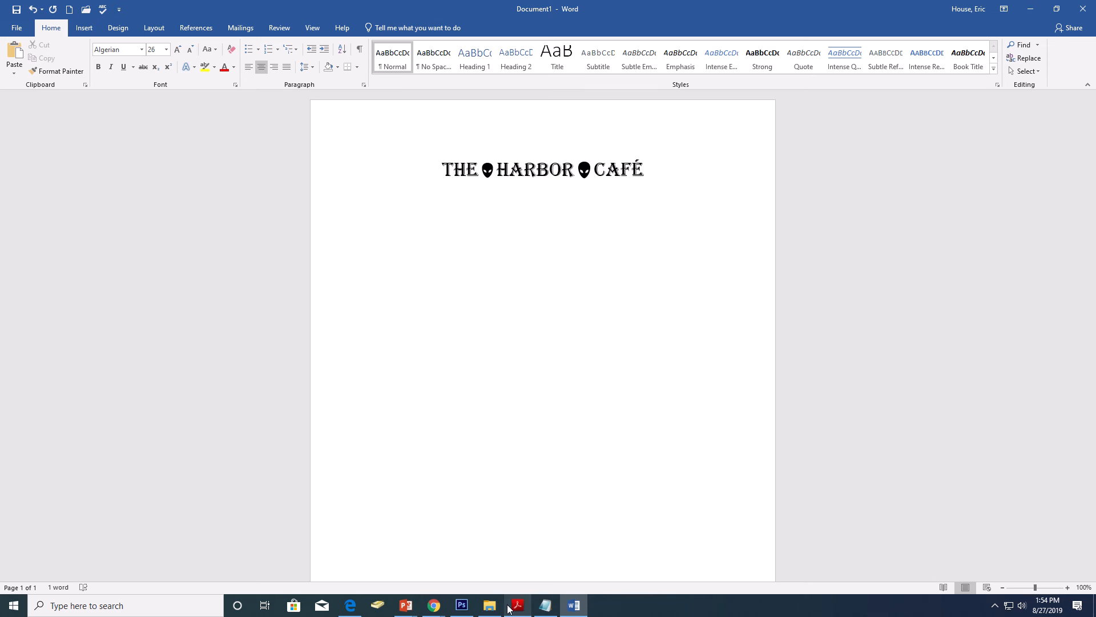
mouse_move(445, 610)
left_click(409, 574)
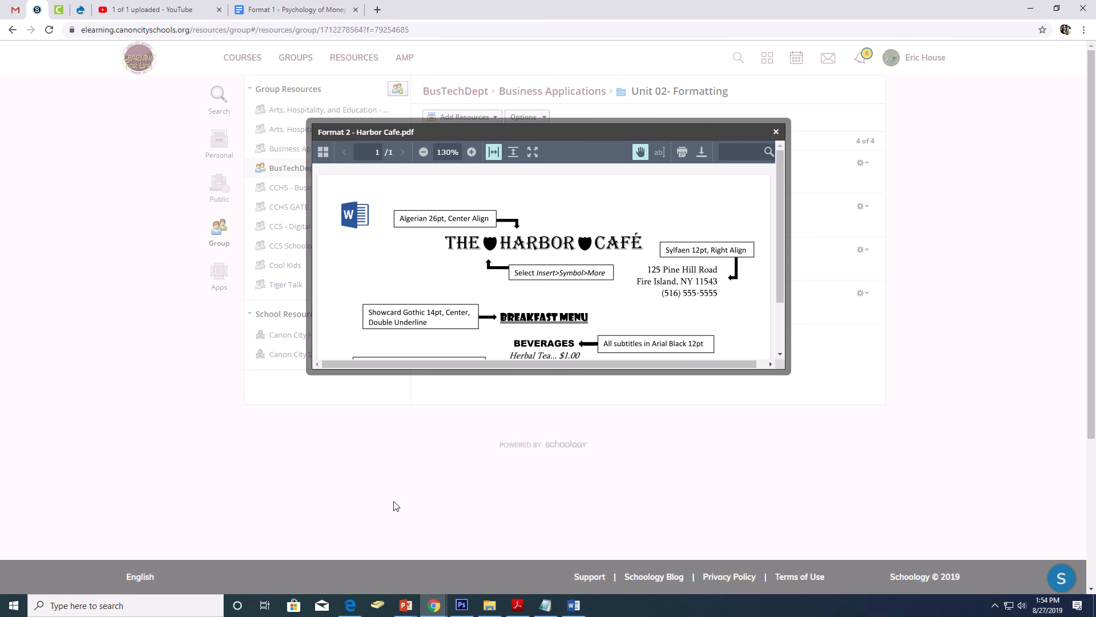
scroll(684, 252, "down", 1)
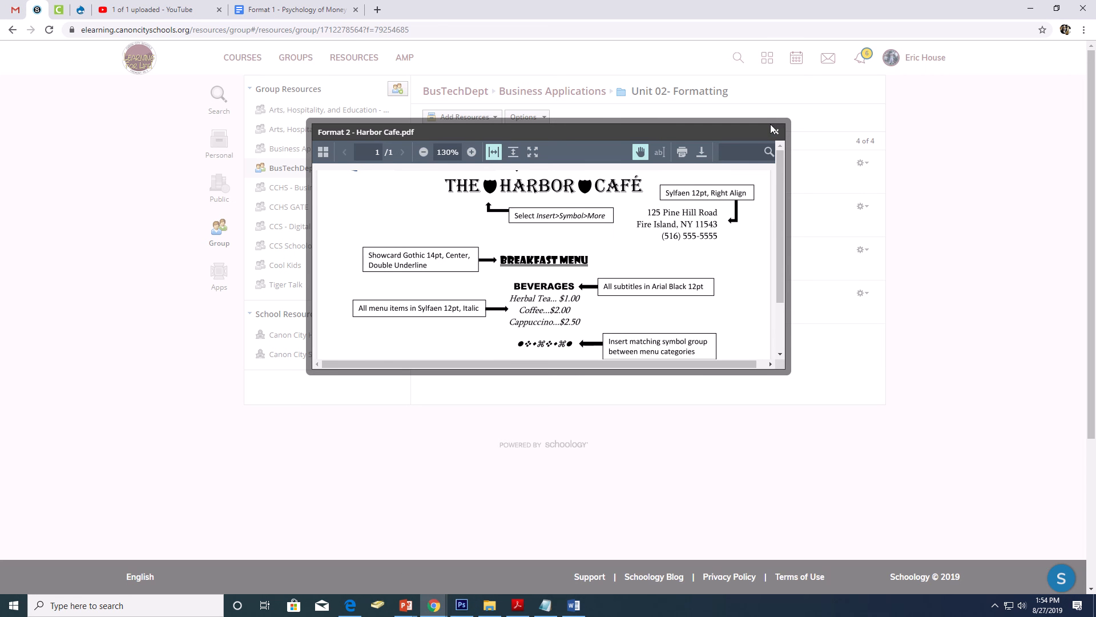
left_click(574, 606)
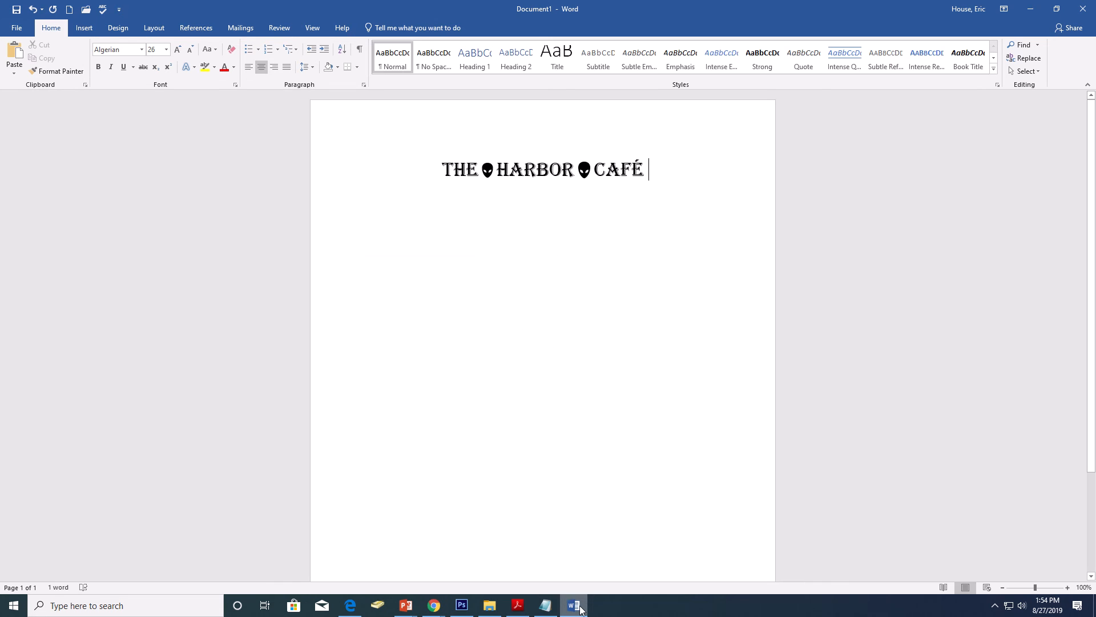
left_click(142, 51)
left_click_drag(249, 73, 250, 420)
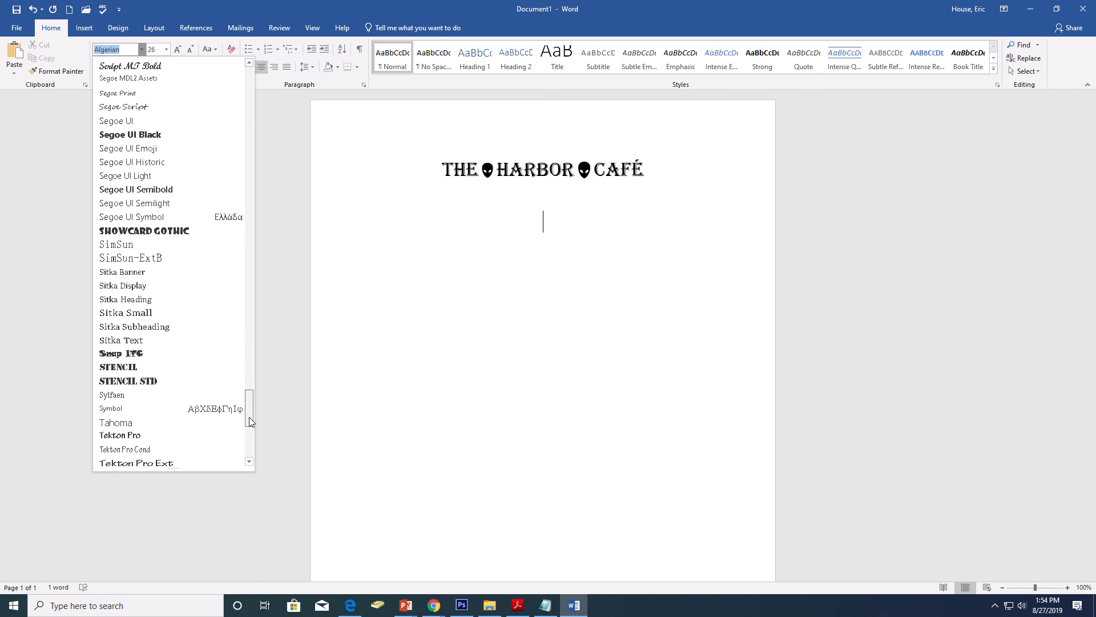
left_click(132, 394)
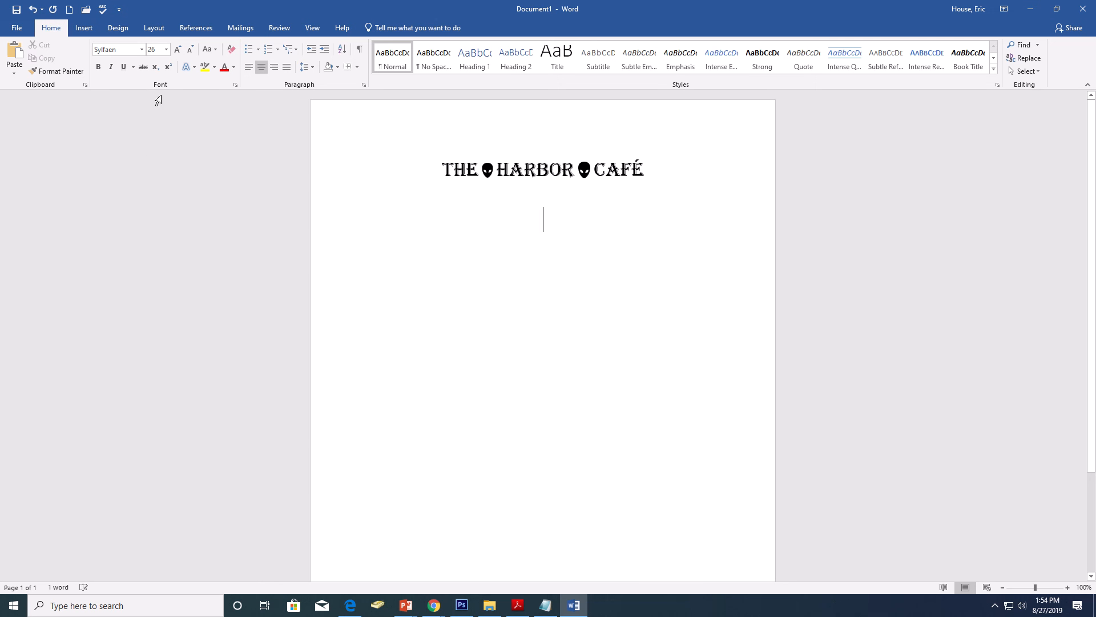
left_click(166, 51)
left_click(154, 103)
Step: Check the address block's layout in the Harbor Cafe PDF and right-align the blank line below the title in Word
left_click(428, 610)
left_click(384, 549)
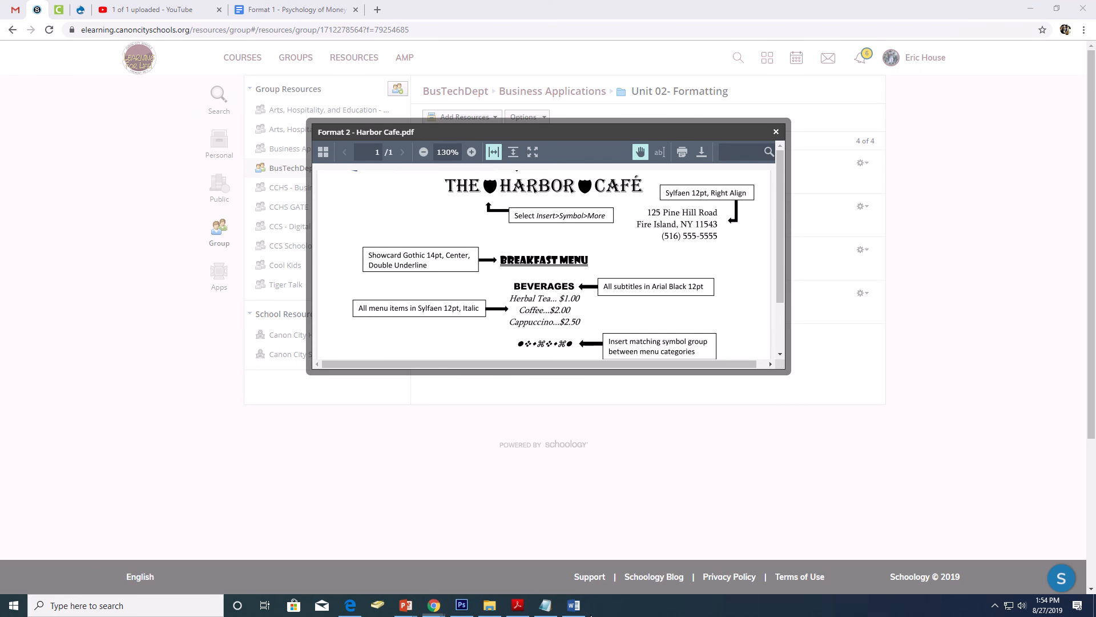
left_click(574, 600)
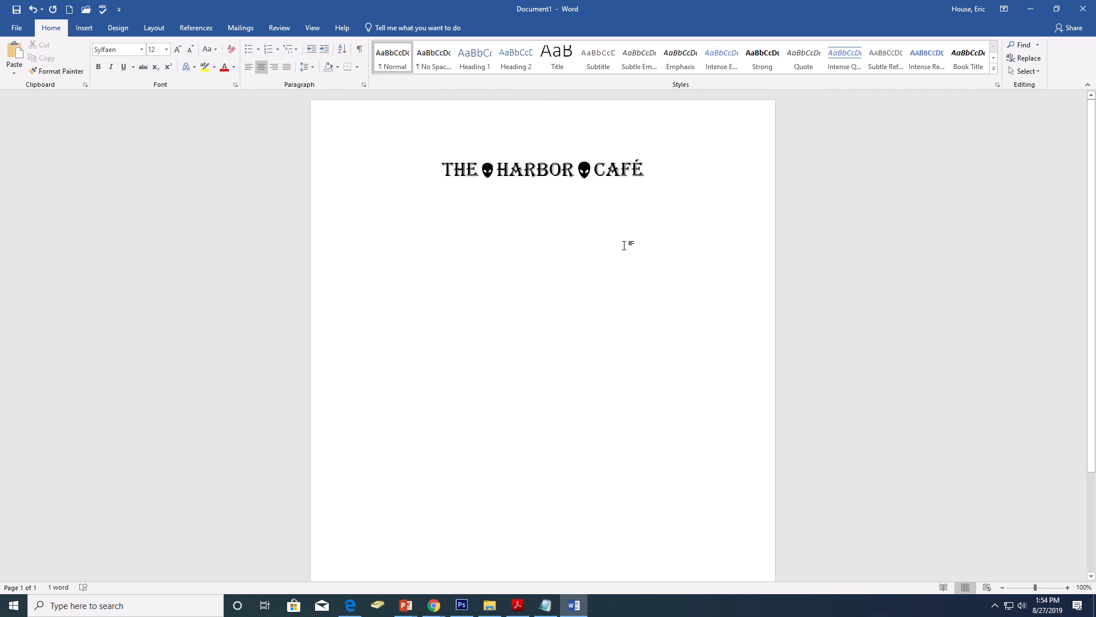
key("BackSpace")
key("BackSpace")
key("Down")
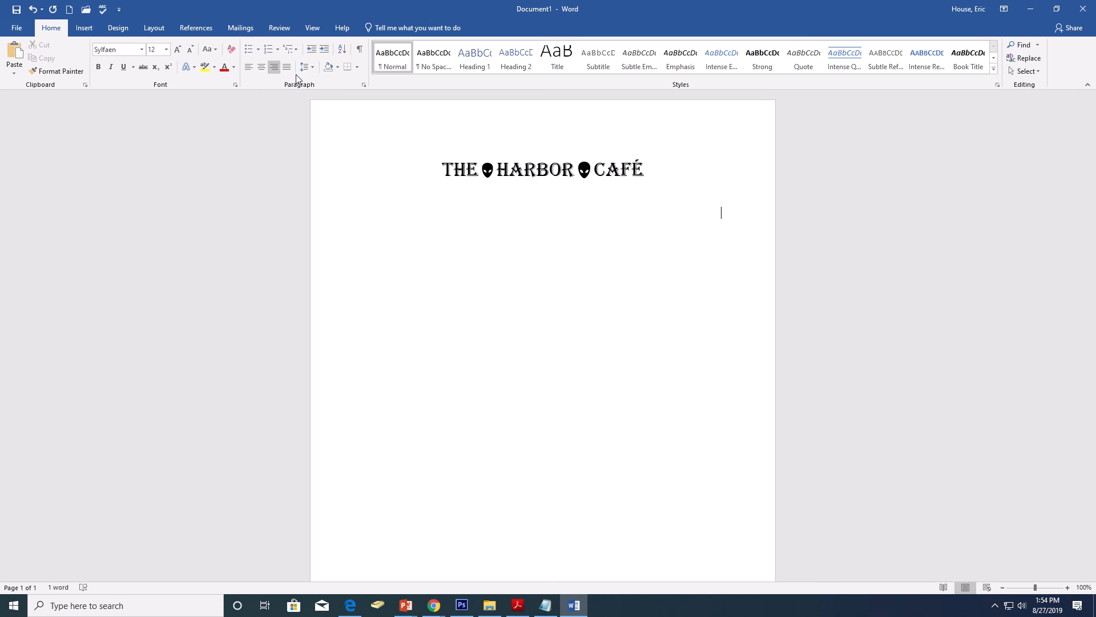
Step: Enter the café's street address and its city, state and ZIP code on two lines, with two spaces before the ZIP code
type("125 Pine Hill Road")
key("Return")
type("Fire Island")
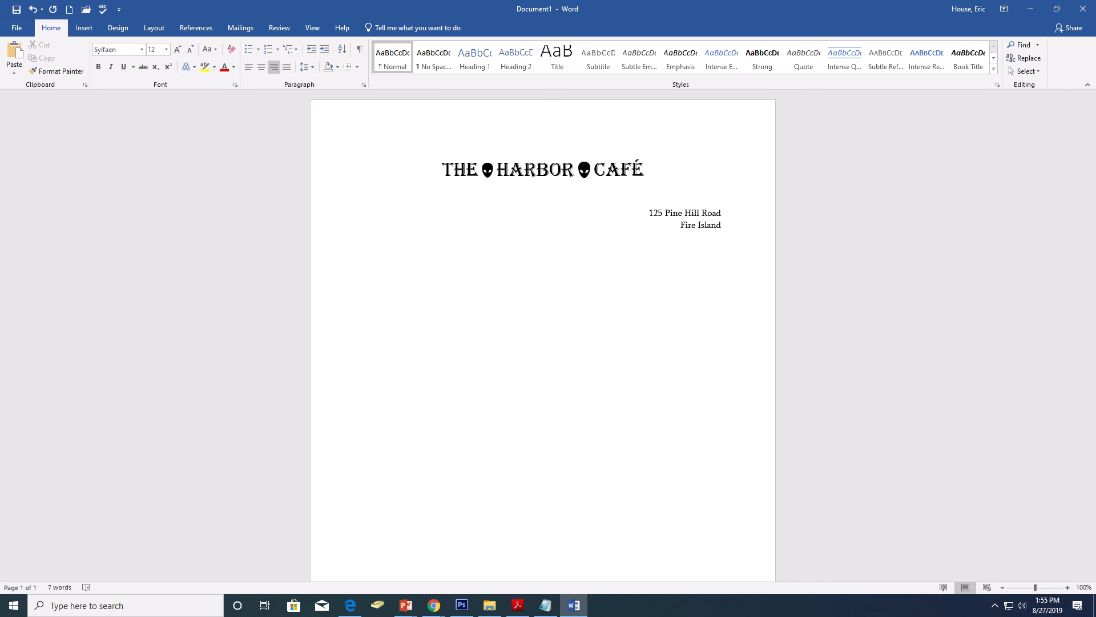
type(", NY  11543")
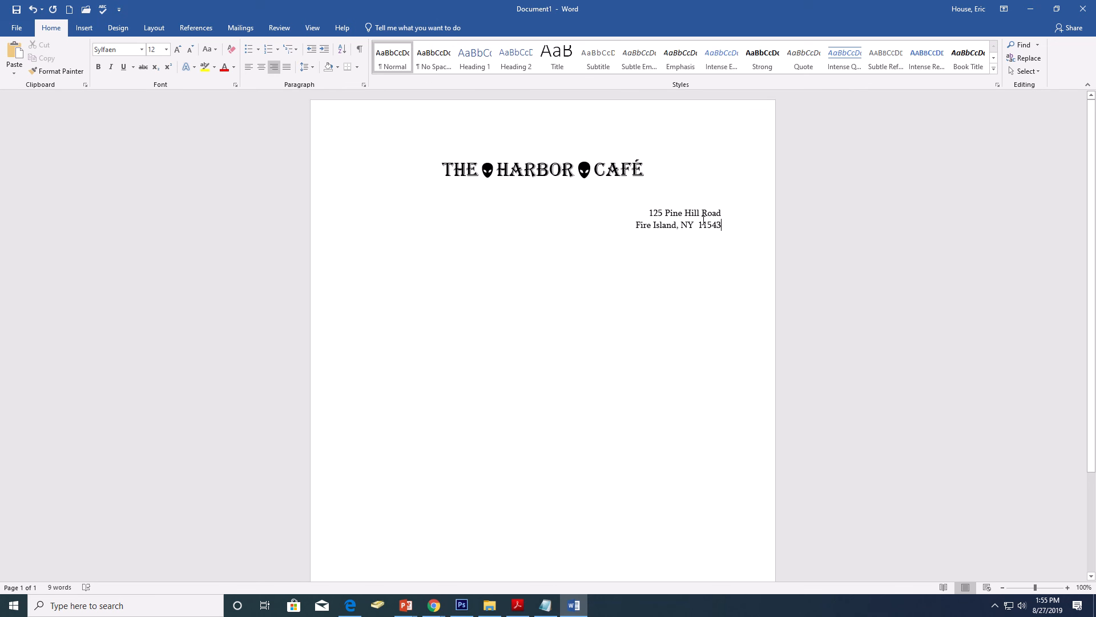
left_click_drag(699, 224, 694, 225)
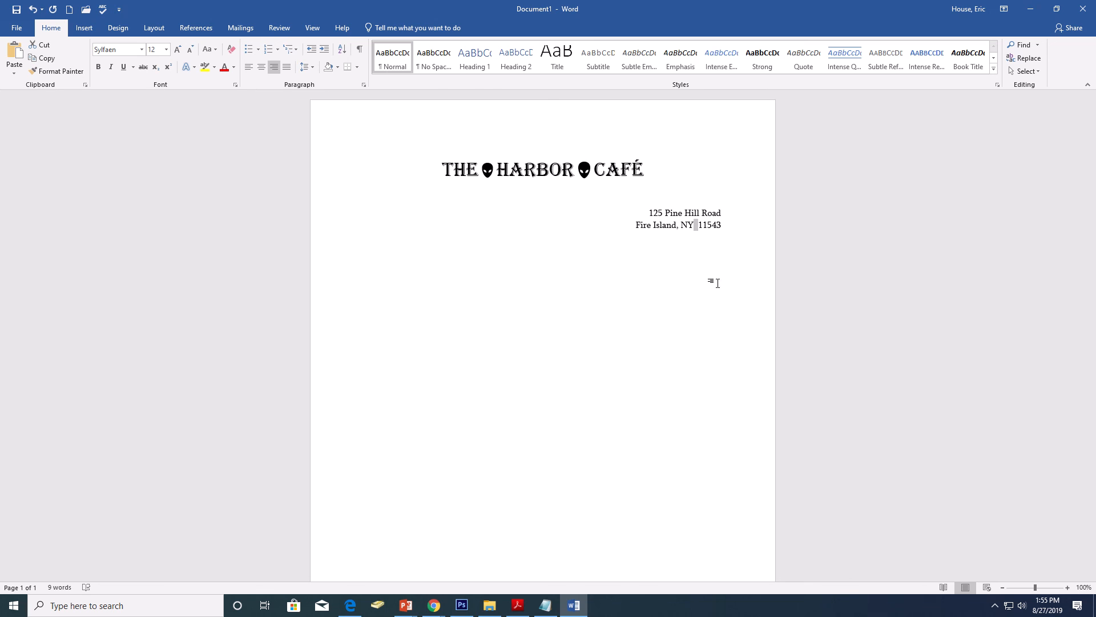
Step: Enter the café's phone number on the line below the address and center the blank line set apart beneath it
left_click(735, 225)
key("Return")
type("(516)555-55")
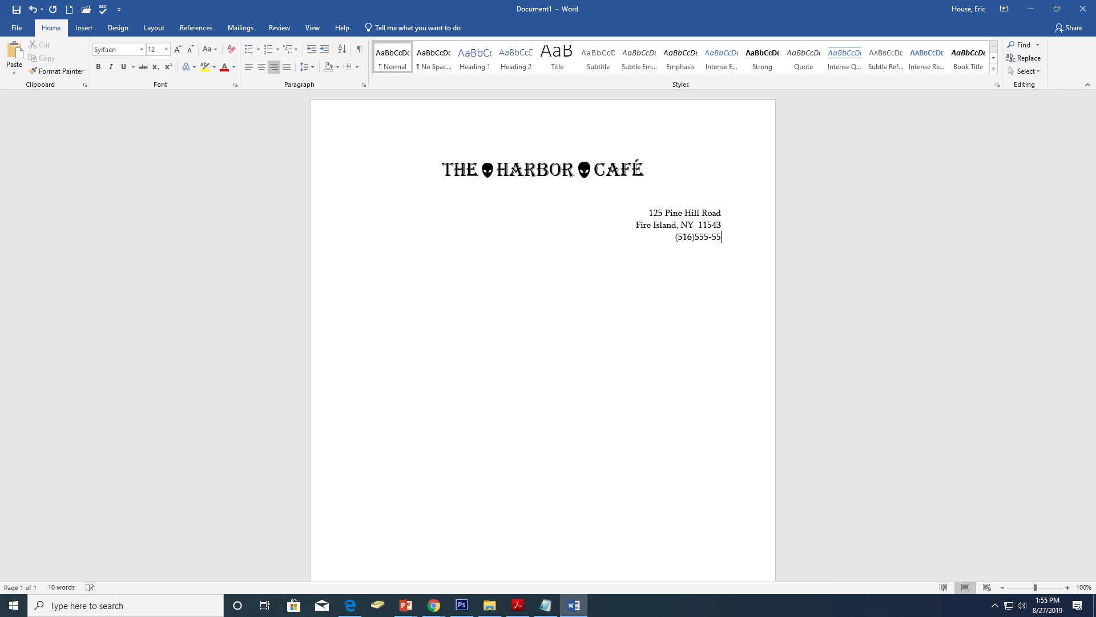
type("55")
key("Return")
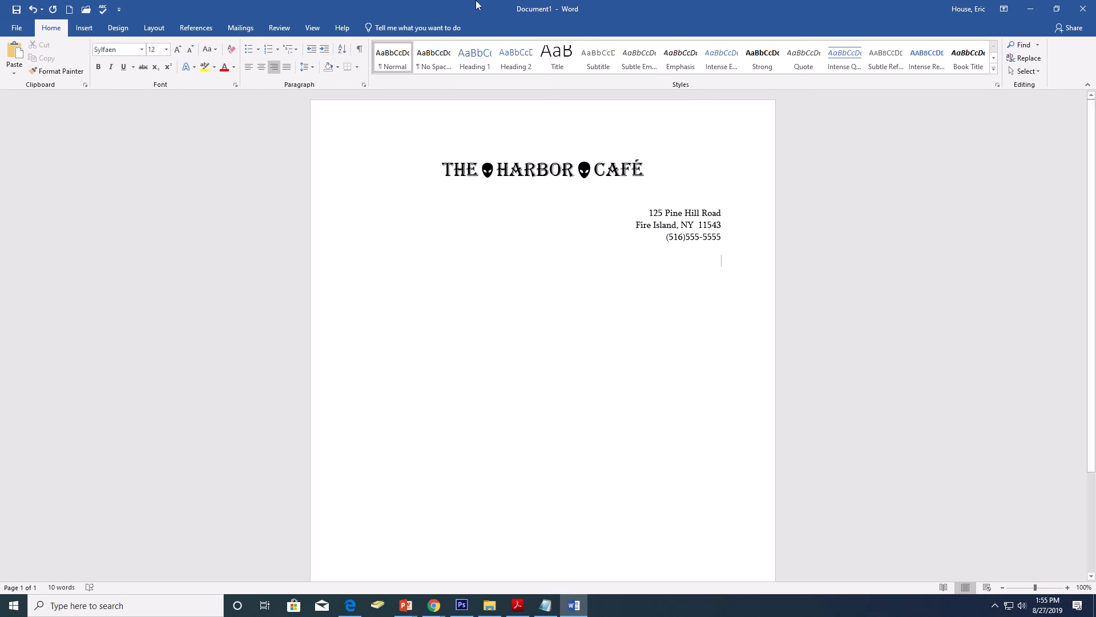
left_click(262, 68)
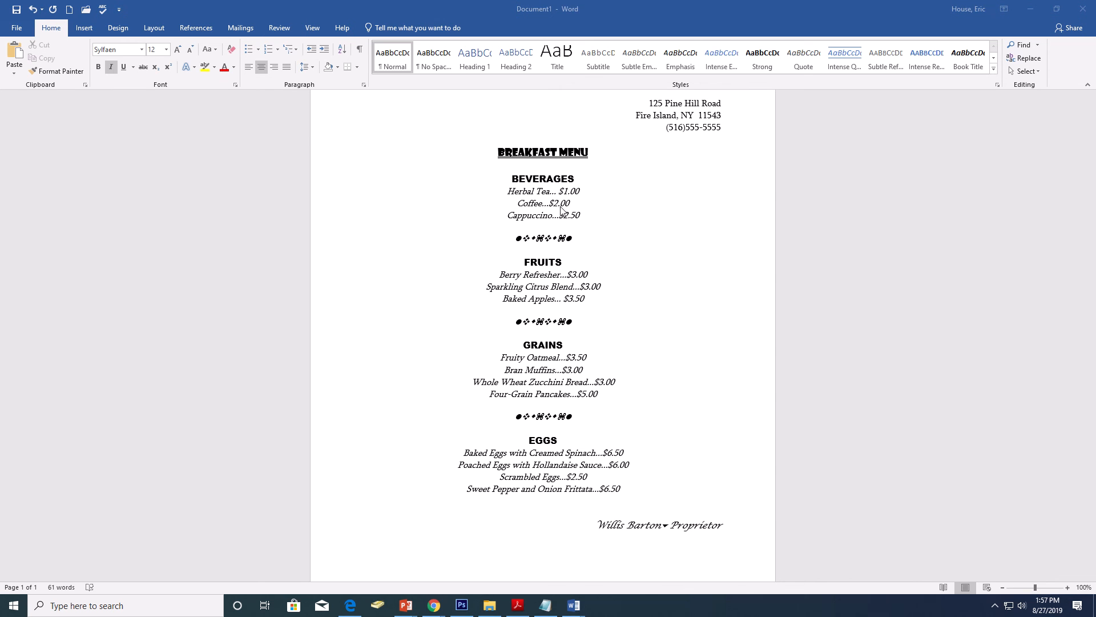
Step: Examine the underline styles and underline colors available for the BREAKFAST MENU heading
left_click(511, 149)
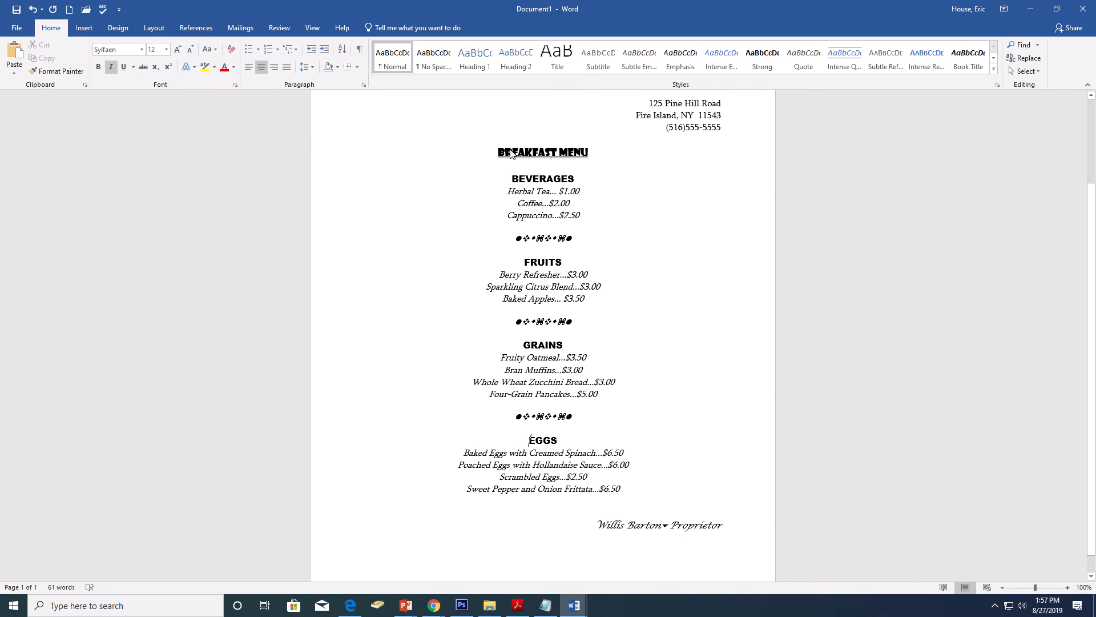
scroll(510, 154, "up", 3)
left_click(545, 261)
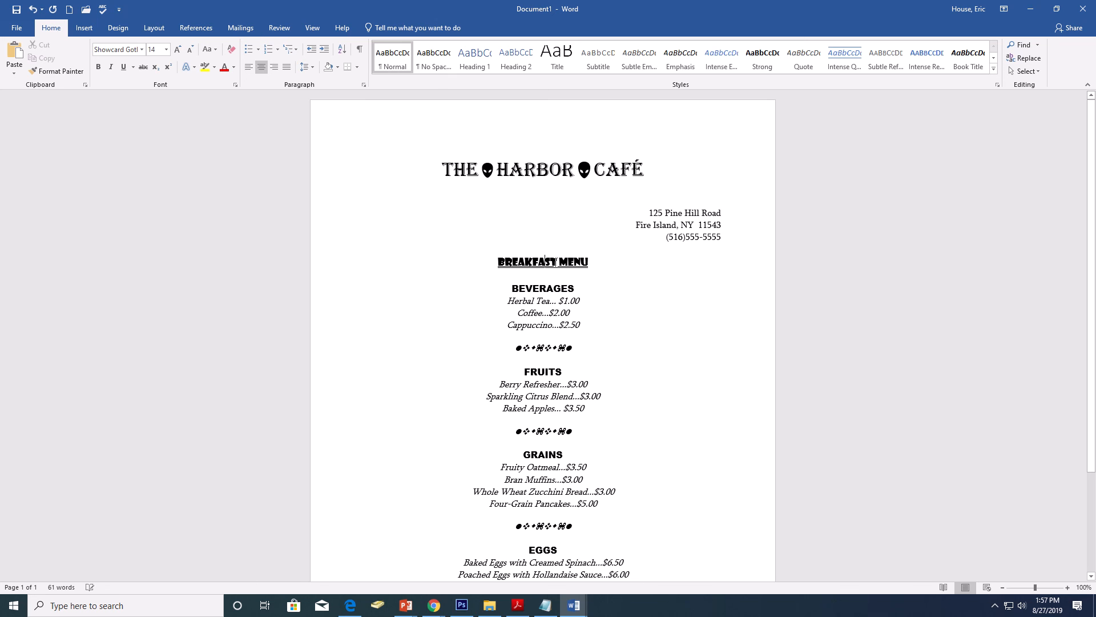
left_click_drag(596, 266, 497, 263)
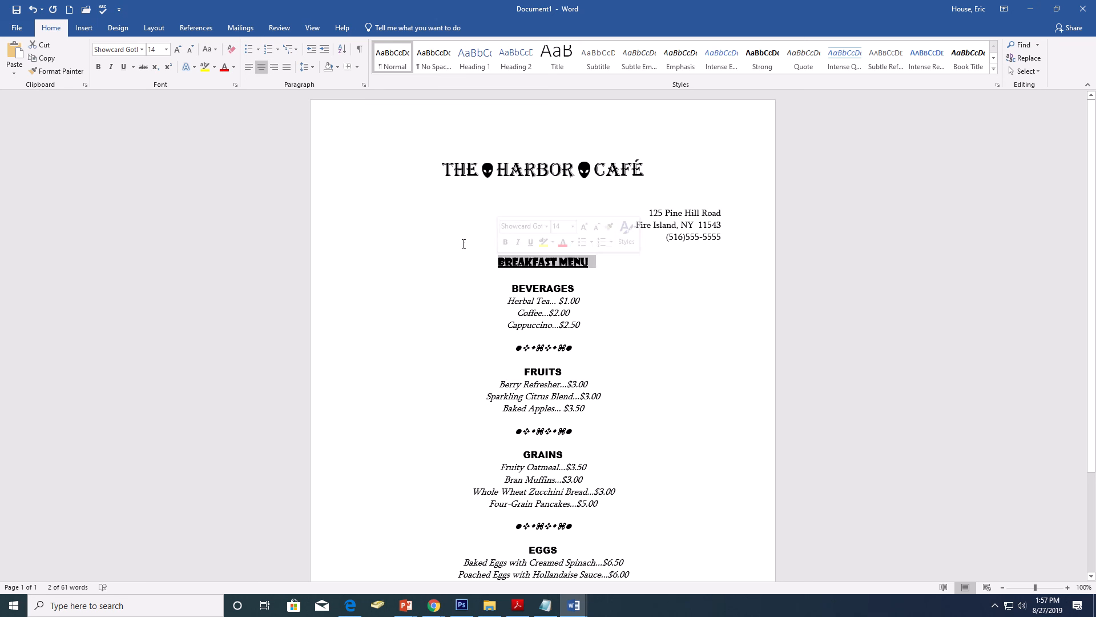
left_click(133, 68)
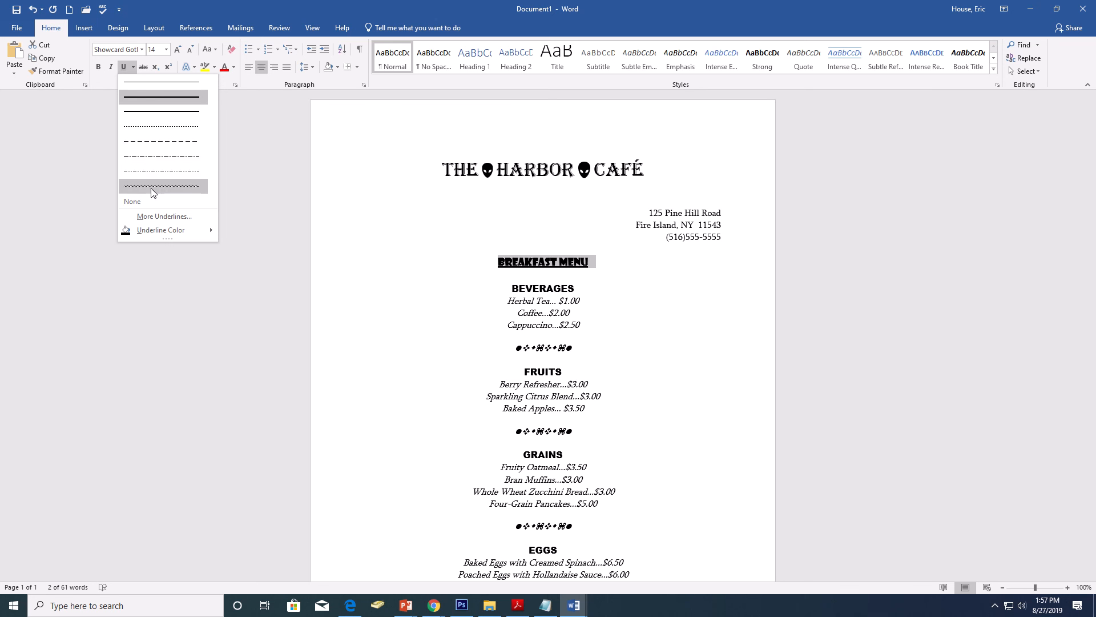
mouse_move(173, 232)
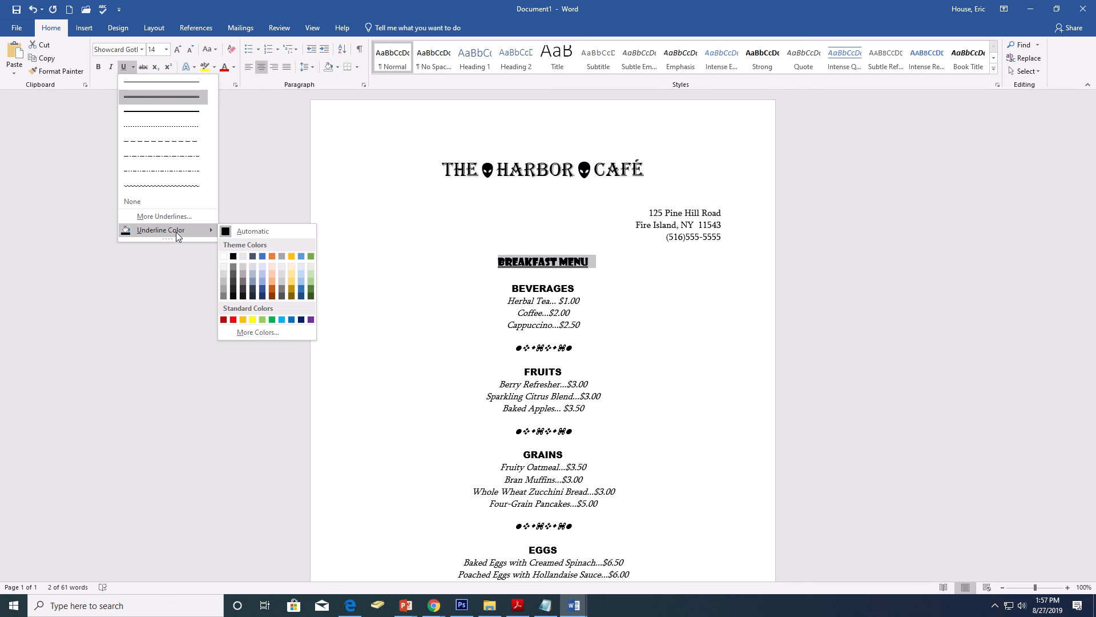
left_click(589, 262)
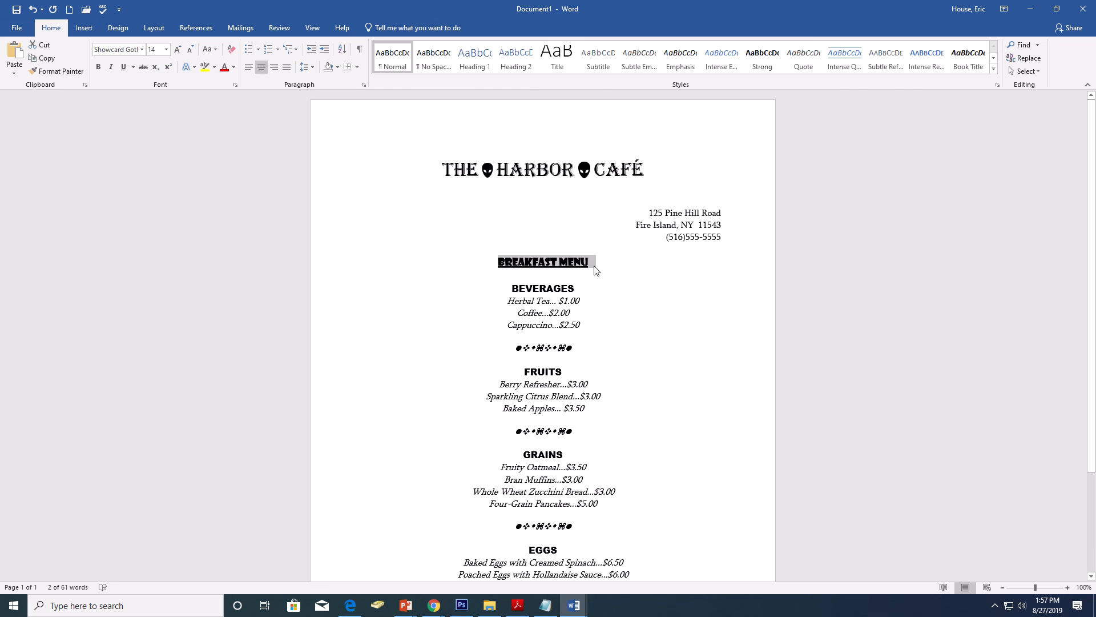
left_click(592, 302)
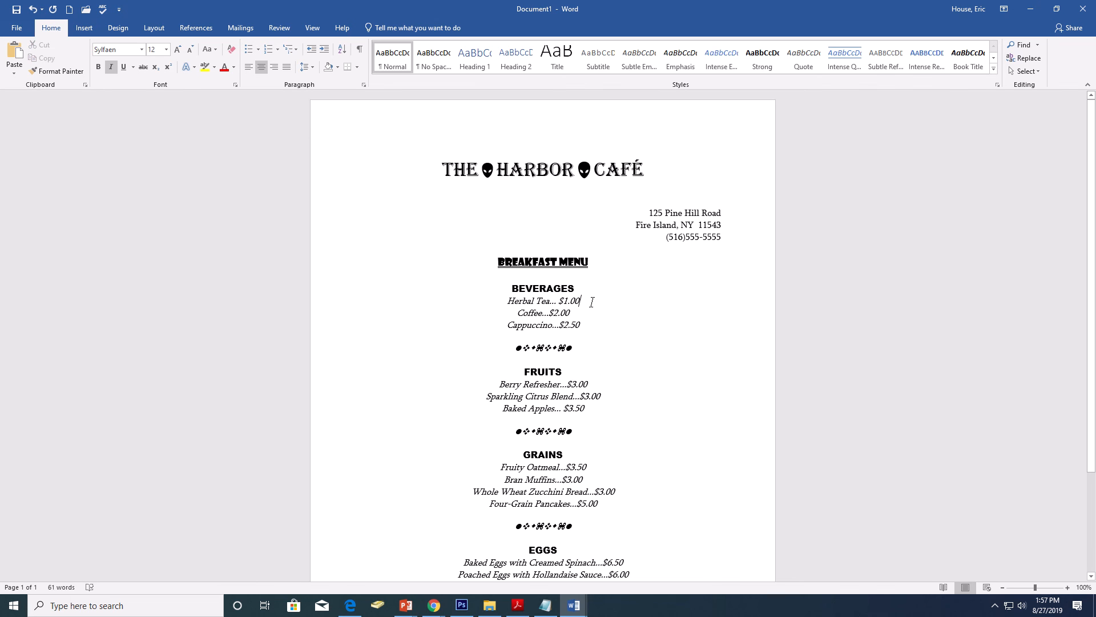
Step: Insert a Blank footer and enter the author's title and surname at its left edge
scroll(617, 278, "down", 4)
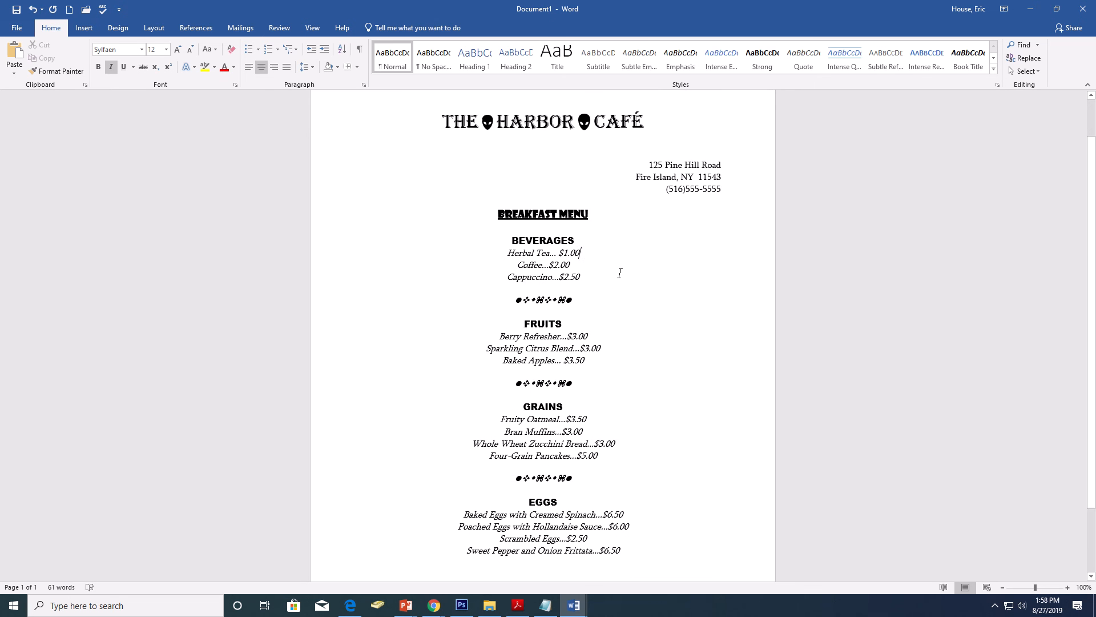
scroll(620, 273, "up", 4)
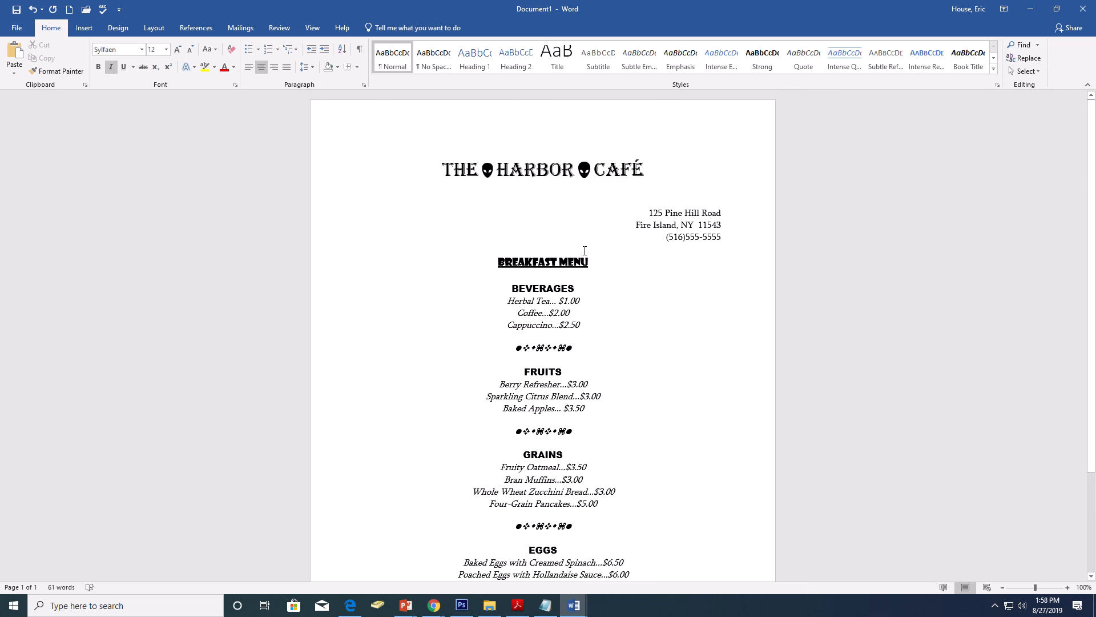
scroll(585, 251, "down", 4)
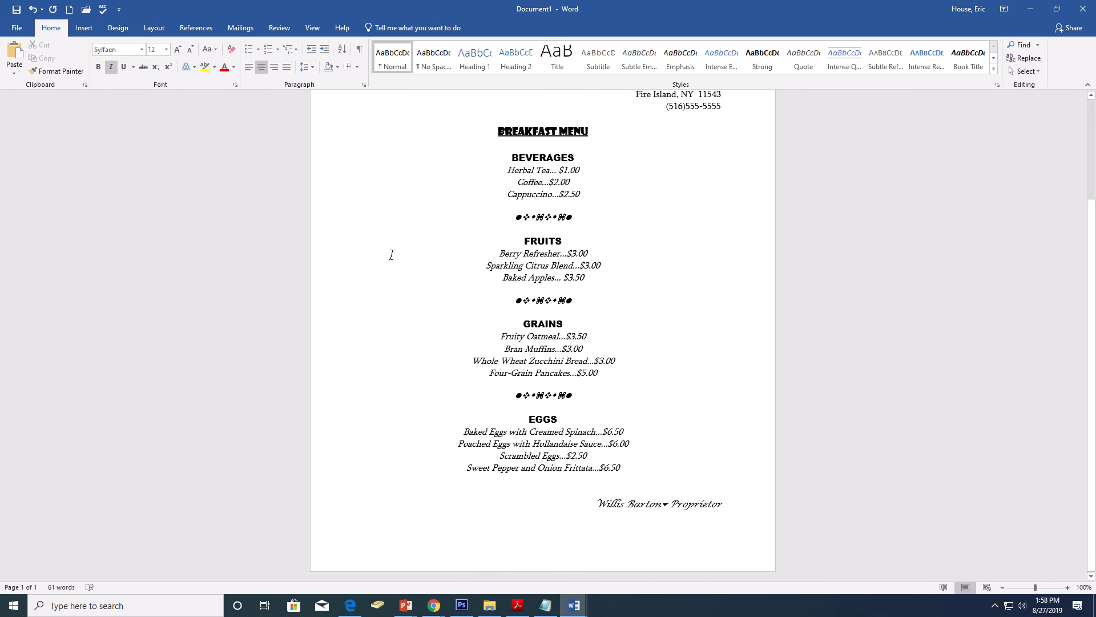
left_click(92, 27)
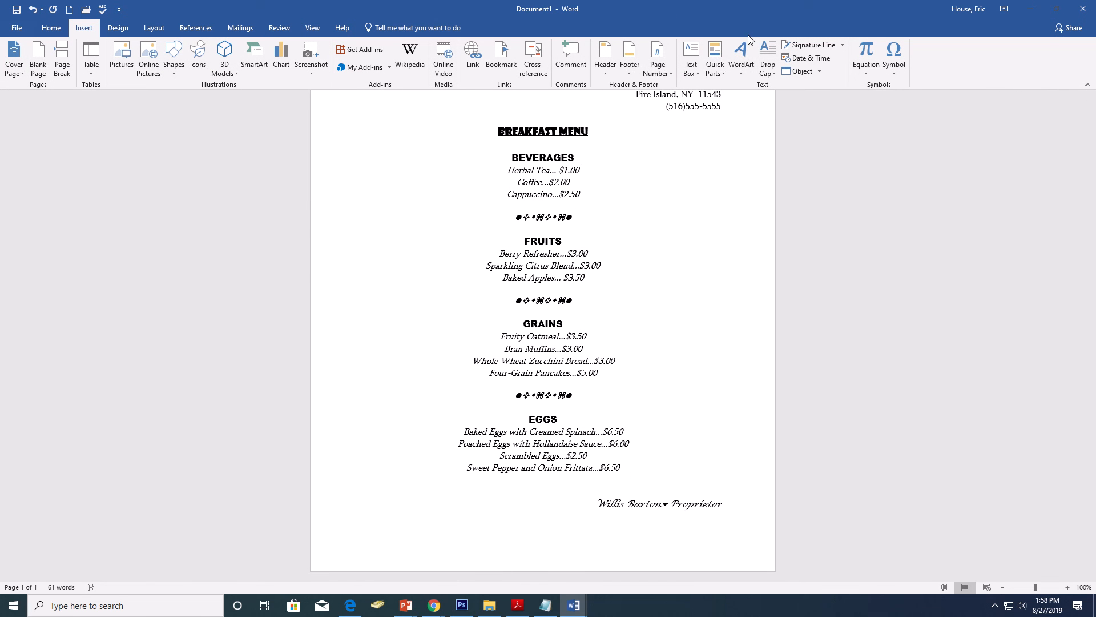
left_click(630, 67)
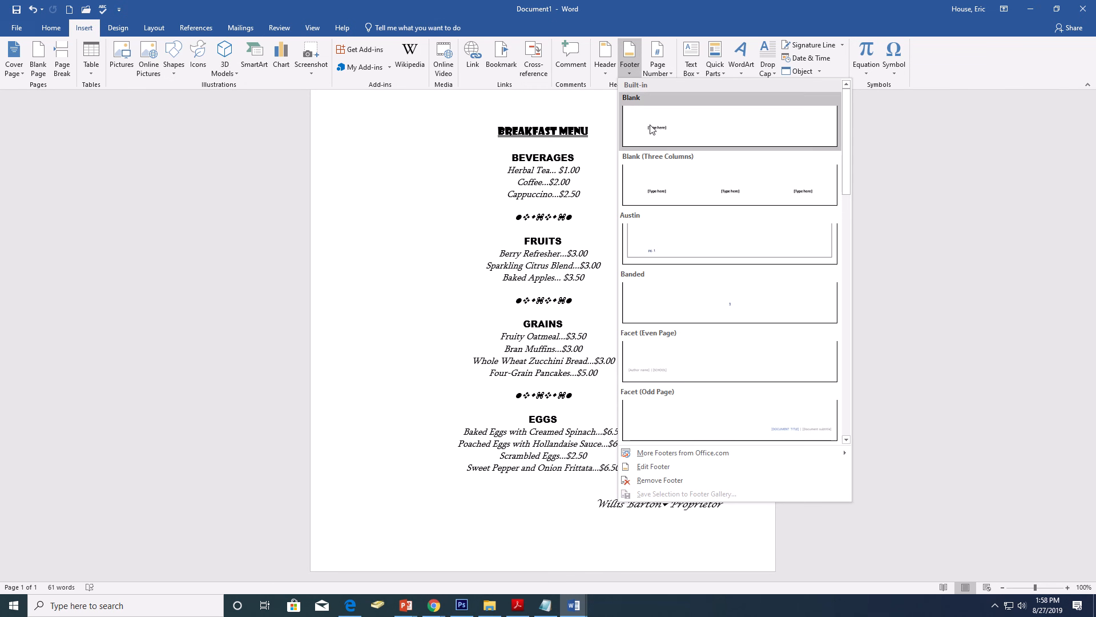
left_click(611, 140)
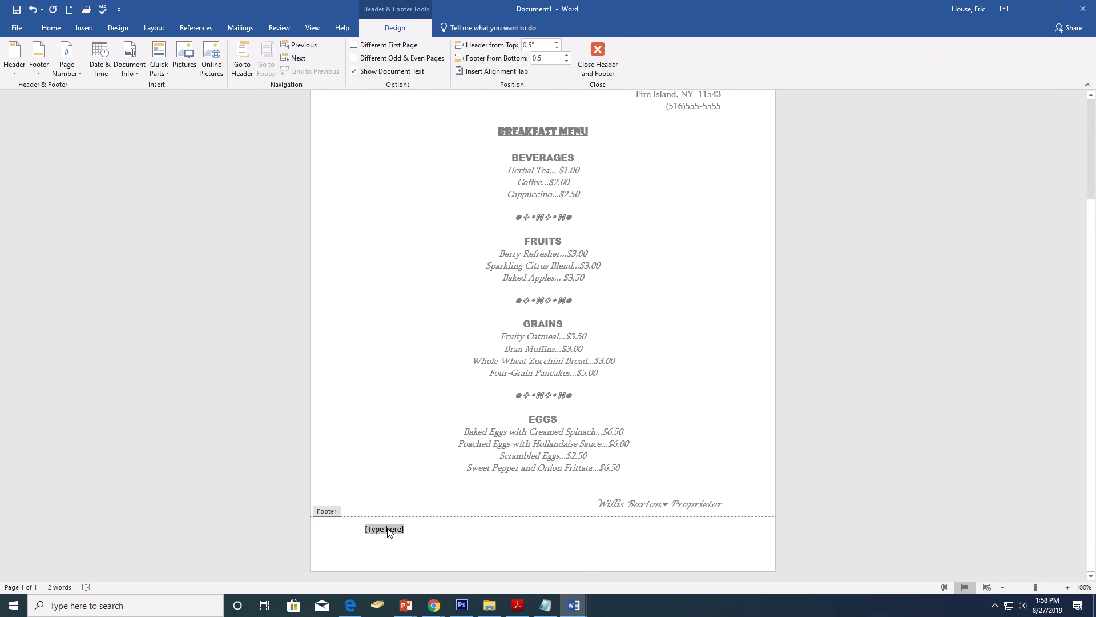
type("Mr")
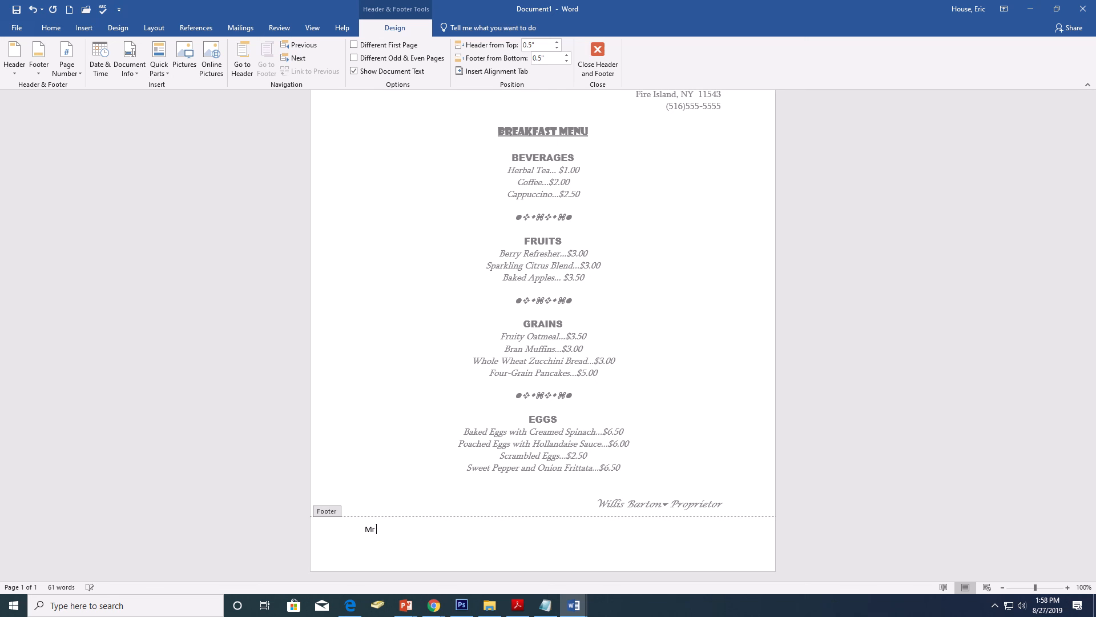
type(". HouseFormat 2 - Harbor Cafe")
Step: Add the text Format 2 – Harbor Café at the footer's center and advance to its right-aligned position
key("Tab")
type("B")
key("BackSpace")
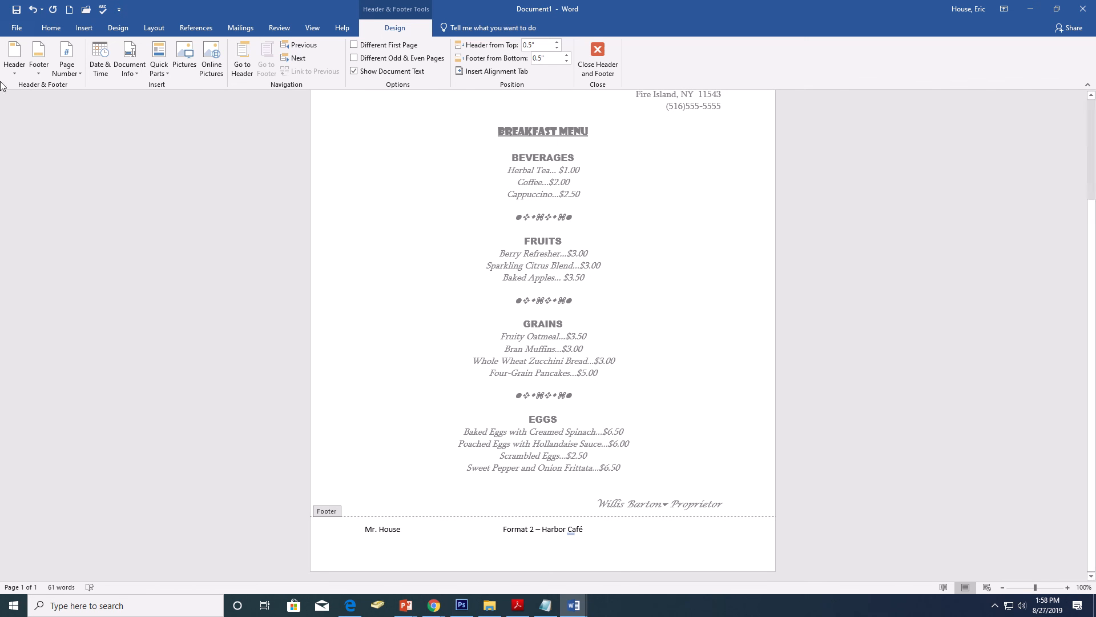
Step: Insert the date and time at the footer's right in the 8/27/2019 1:58:46 PM format and return to the body text
left_click(106, 72)
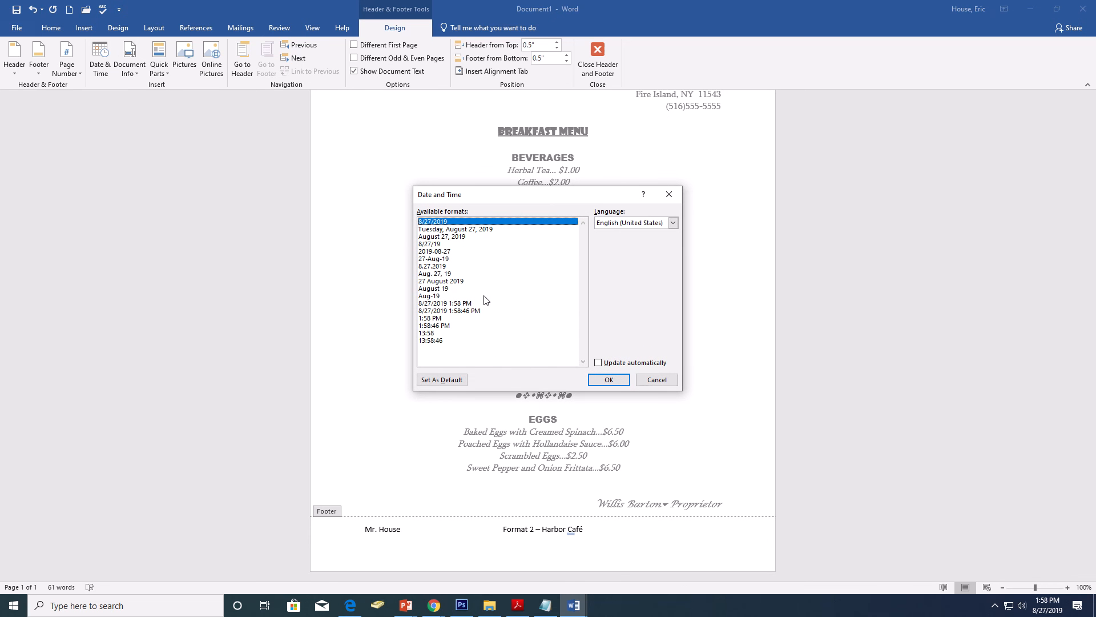
left_click(471, 311)
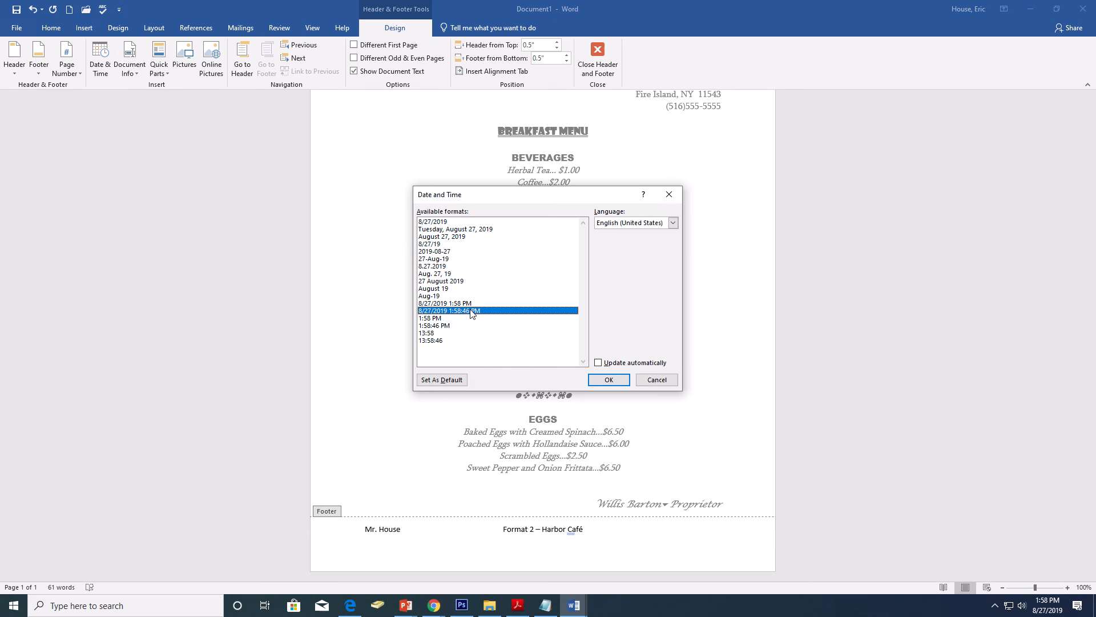
left_click(615, 381)
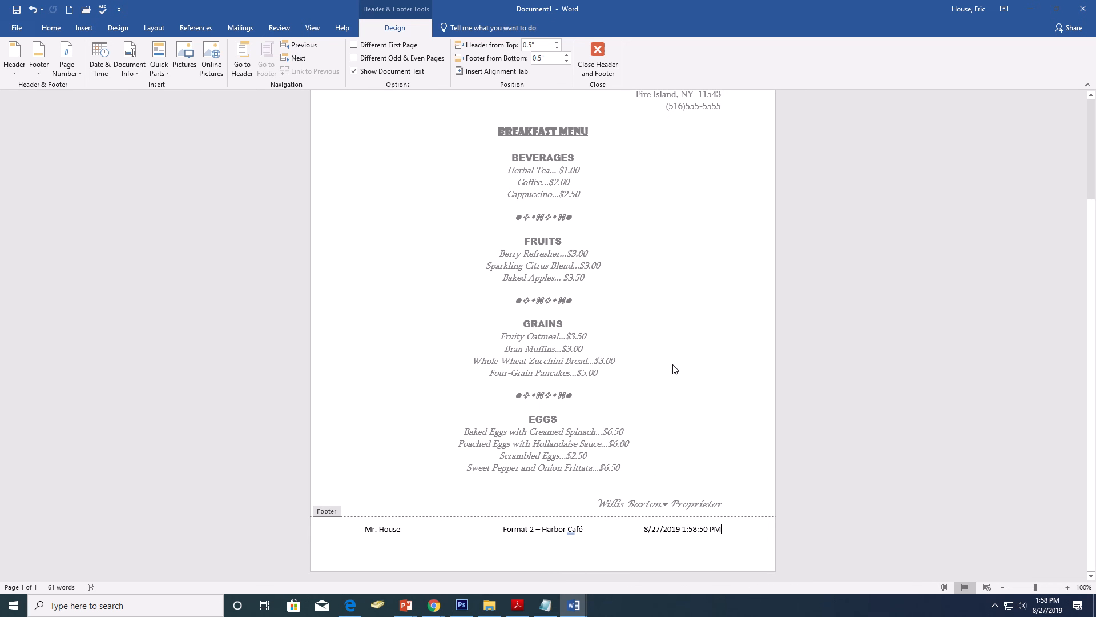
double_click(606, 361)
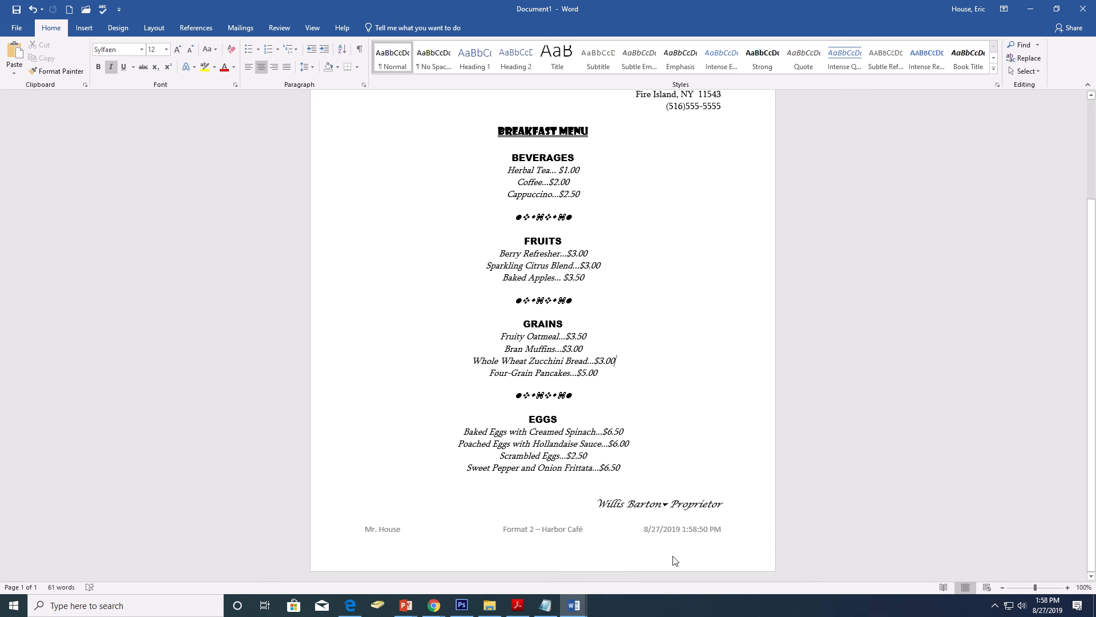
Step: Reopen the footer for editing, close it again and review the menu from its title
double_click(598, 549)
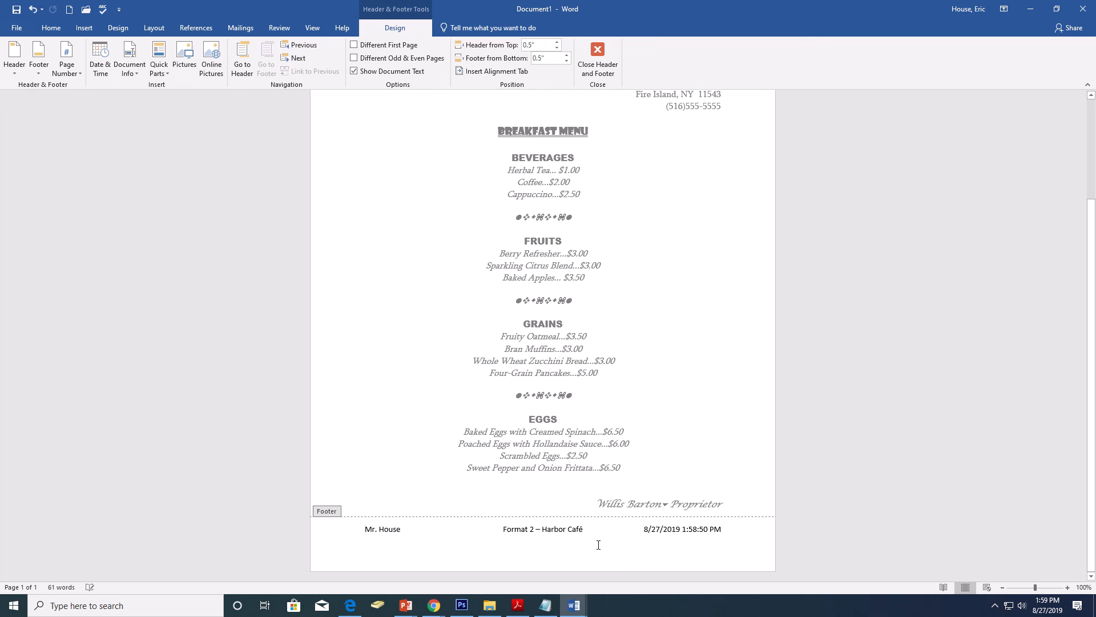
left_click(597, 57)
scroll(675, 280, "up", 2)
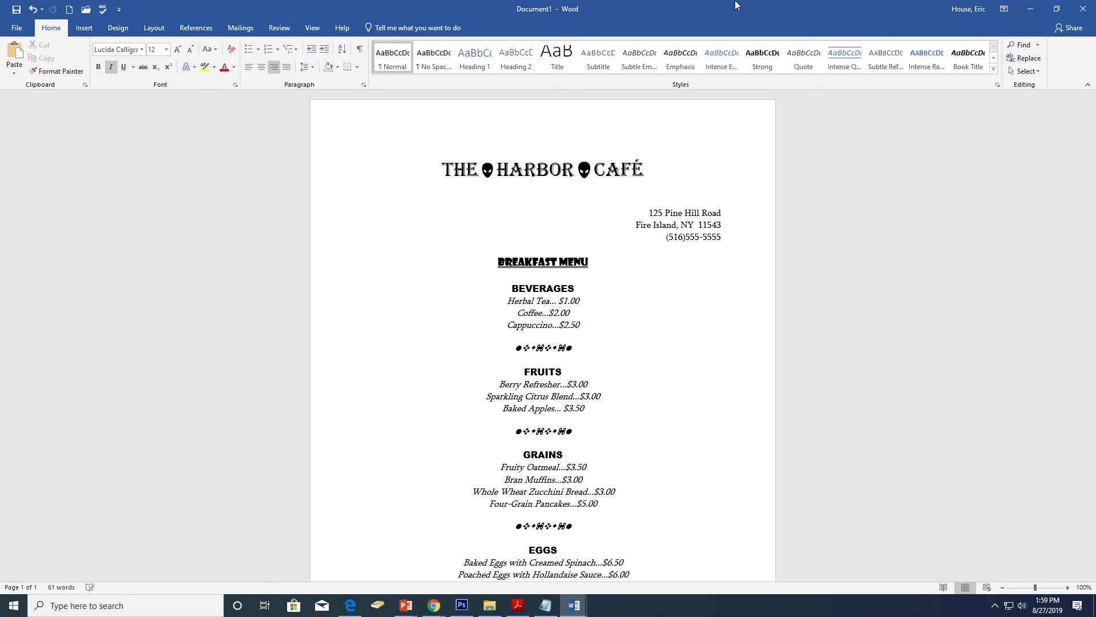
mouse_move(736, 3)
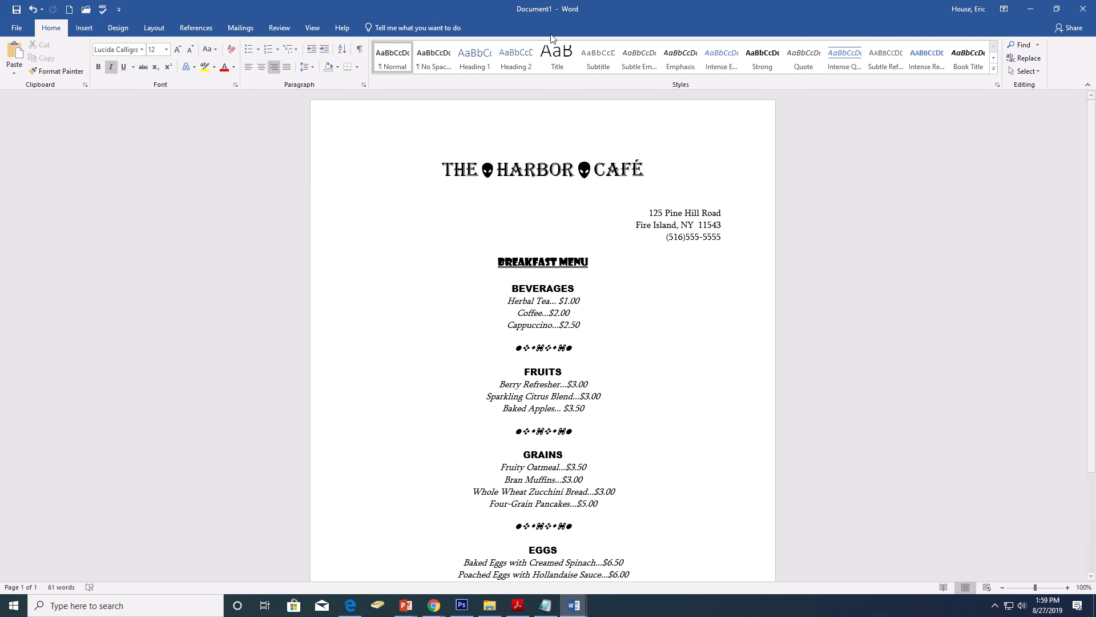